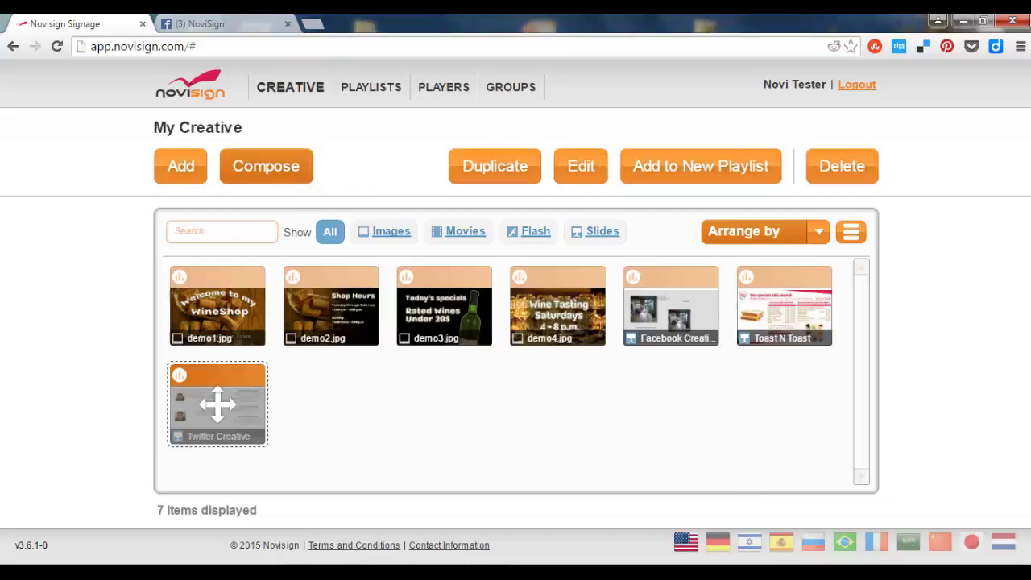
Compose a new 16:9 creative named 'INstagram Creative'.
click(290, 169)
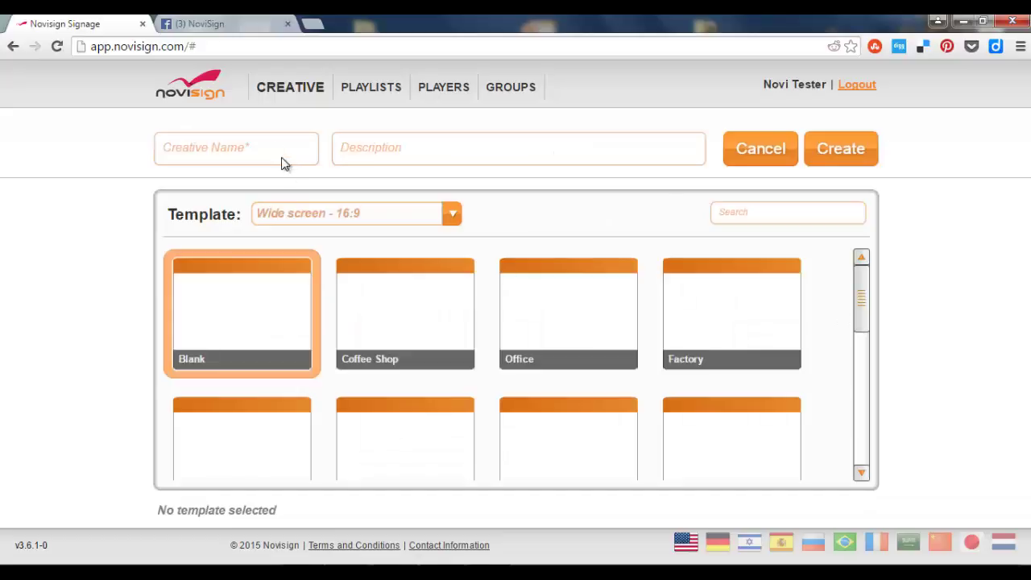
click(278, 150)
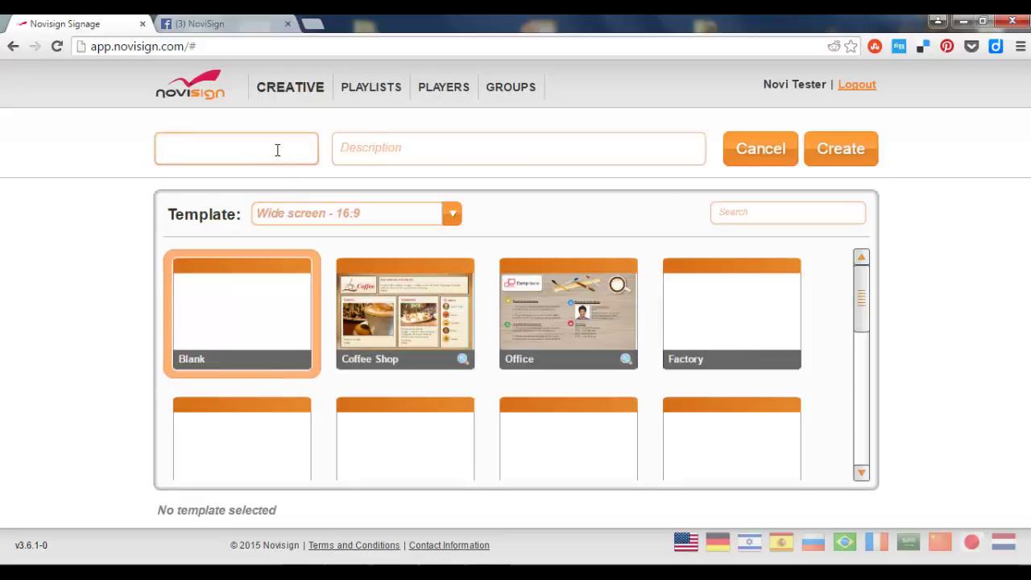
text(INs)
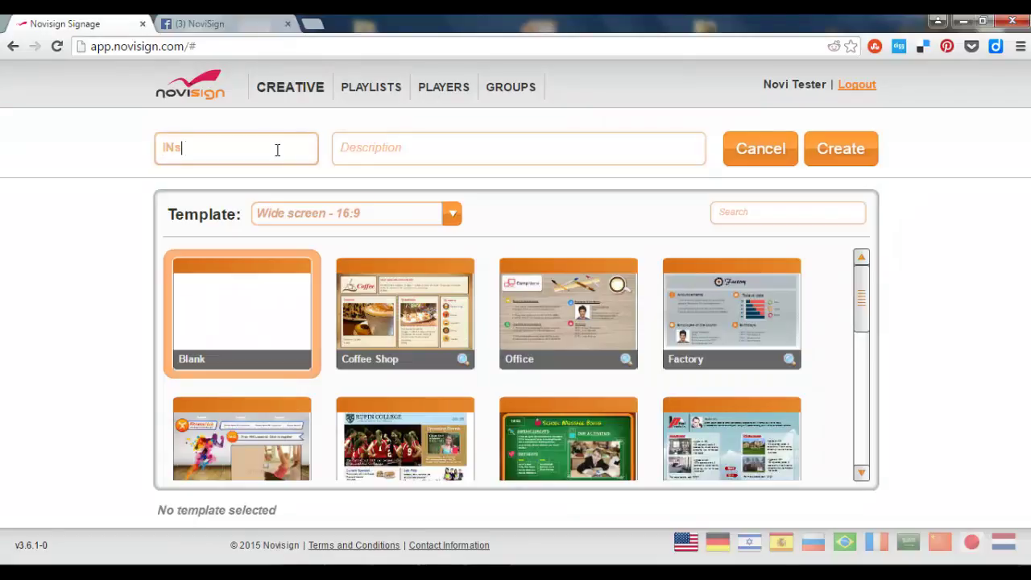
text(tagram C)
text(reative)
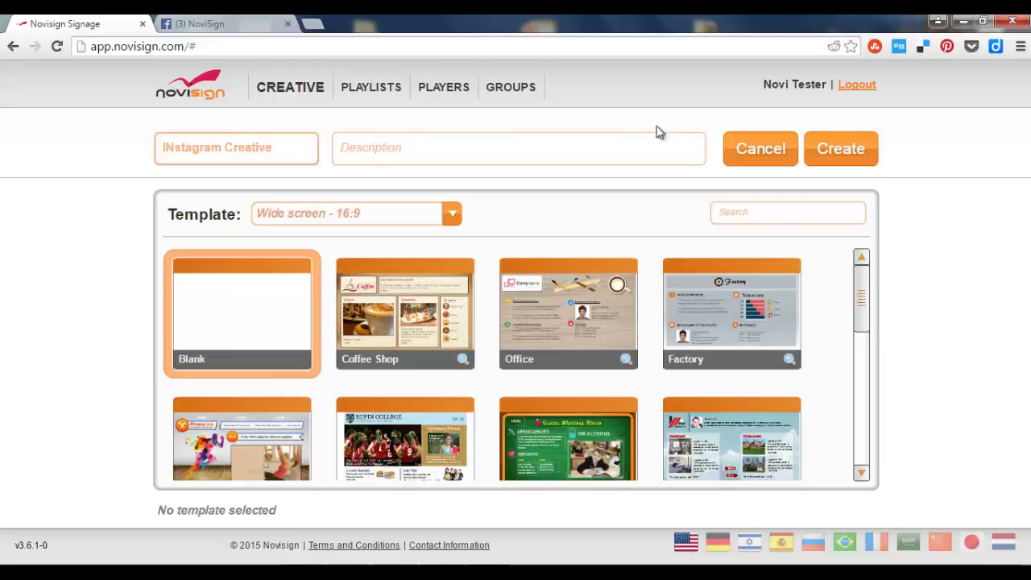
click(836, 149)
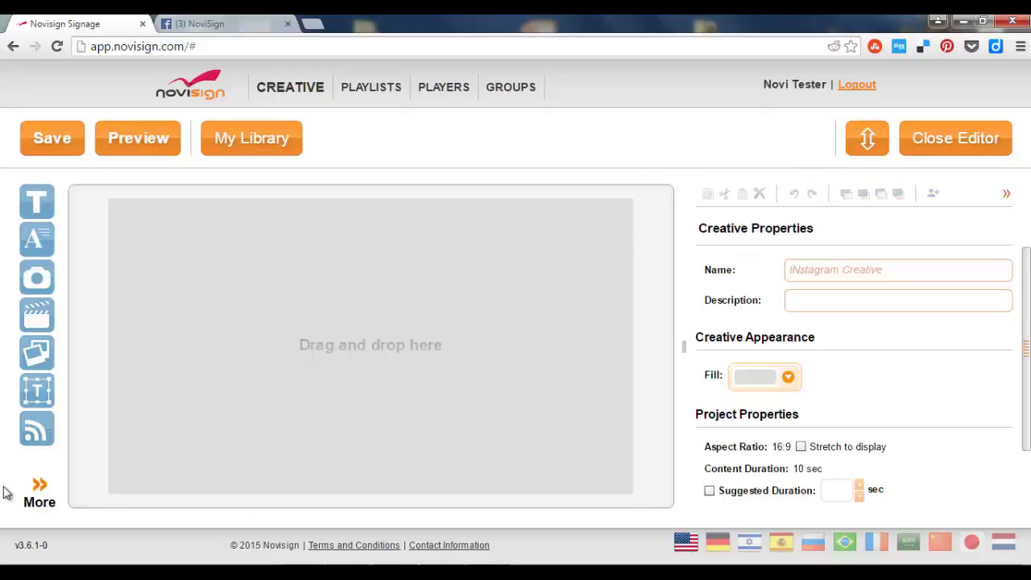
Expand the widget toolbar and drop an Instagram widget onto the blank canvas.
click(40, 488)
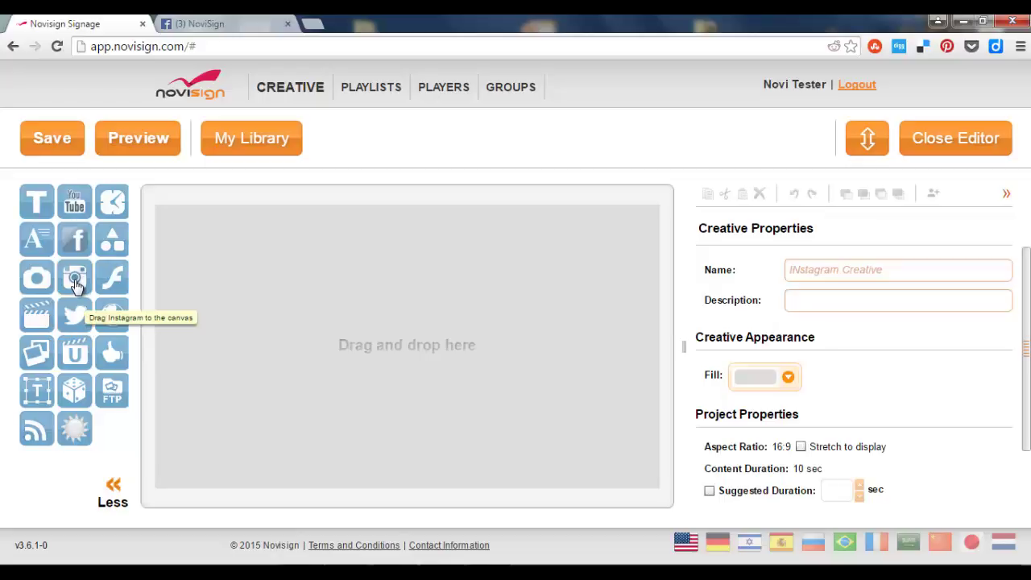
drag(75, 285, 241, 284)
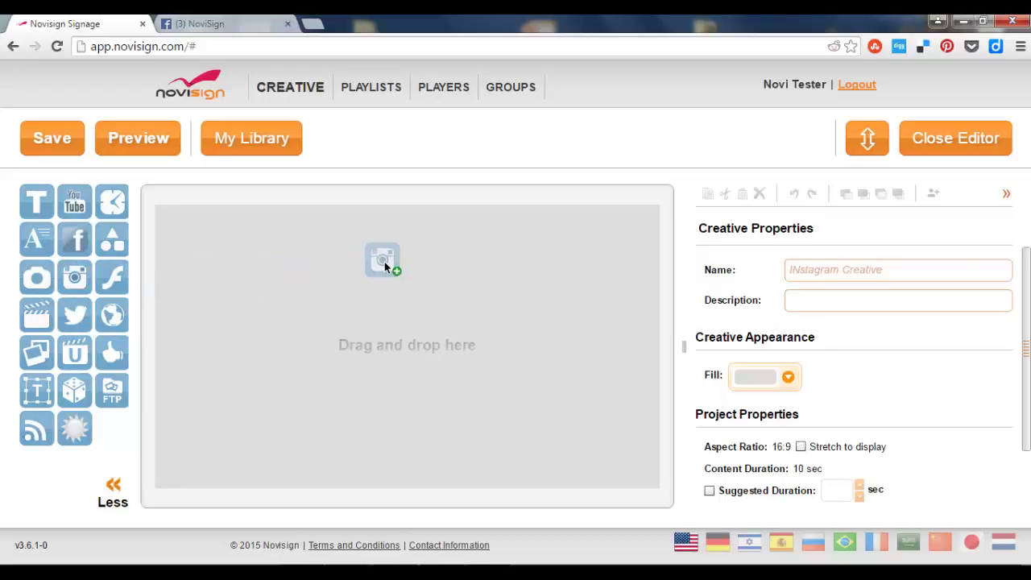
drag(384, 263, 385, 264)
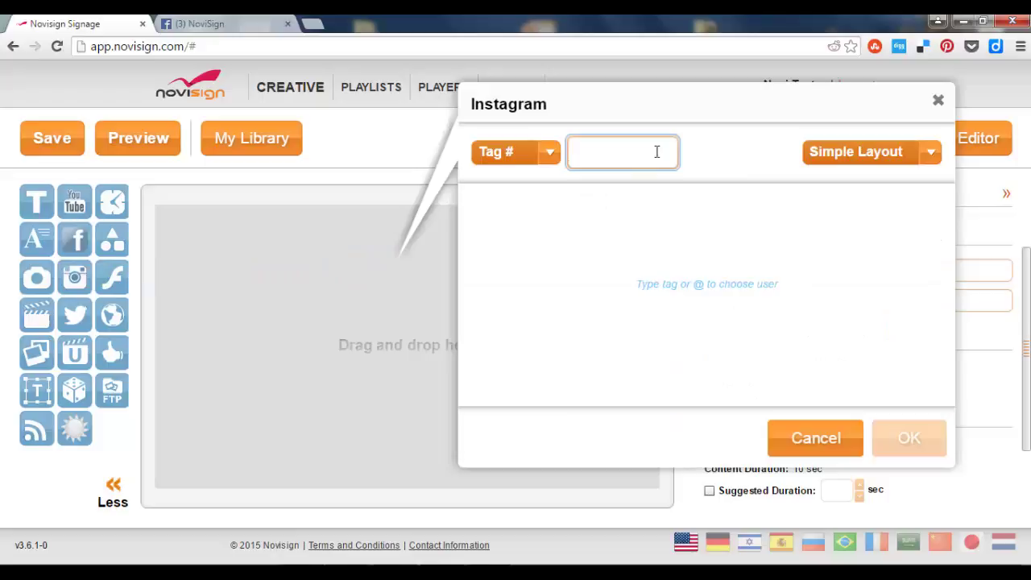
Keep Simple Layout and switch the Instagram widget to a User @ feed for the chosen account.
click(929, 156)
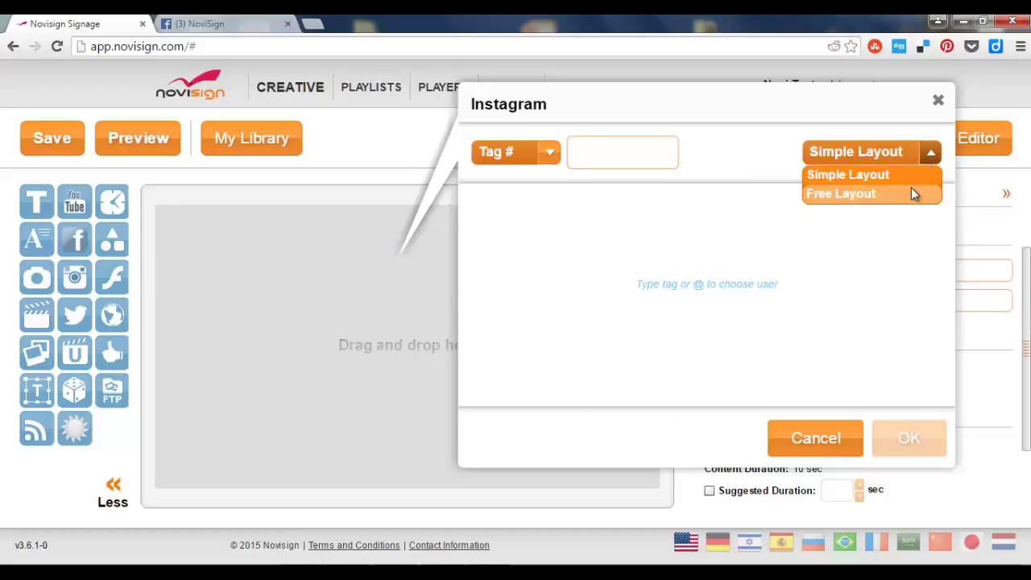
click(887, 137)
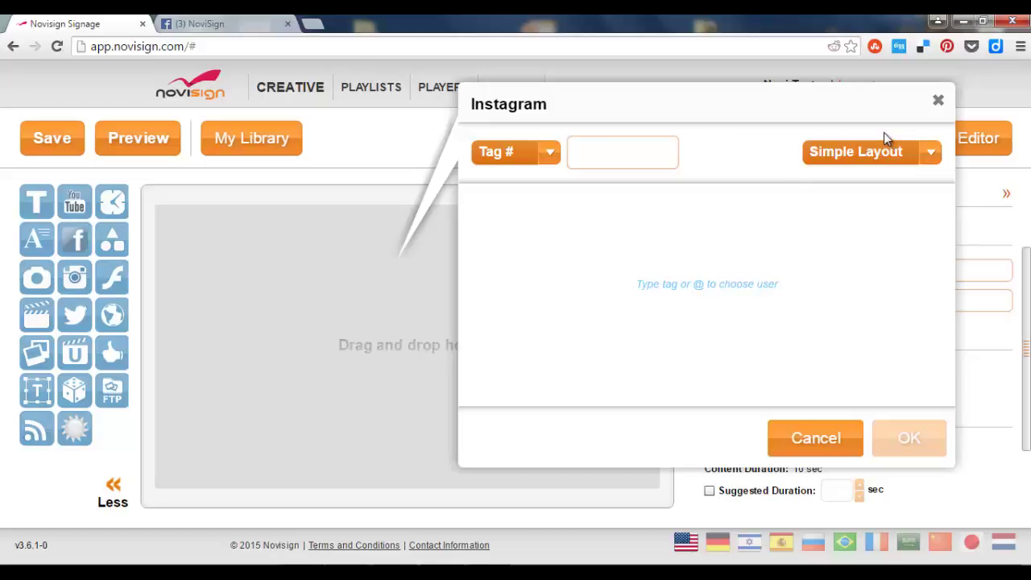
click(550, 153)
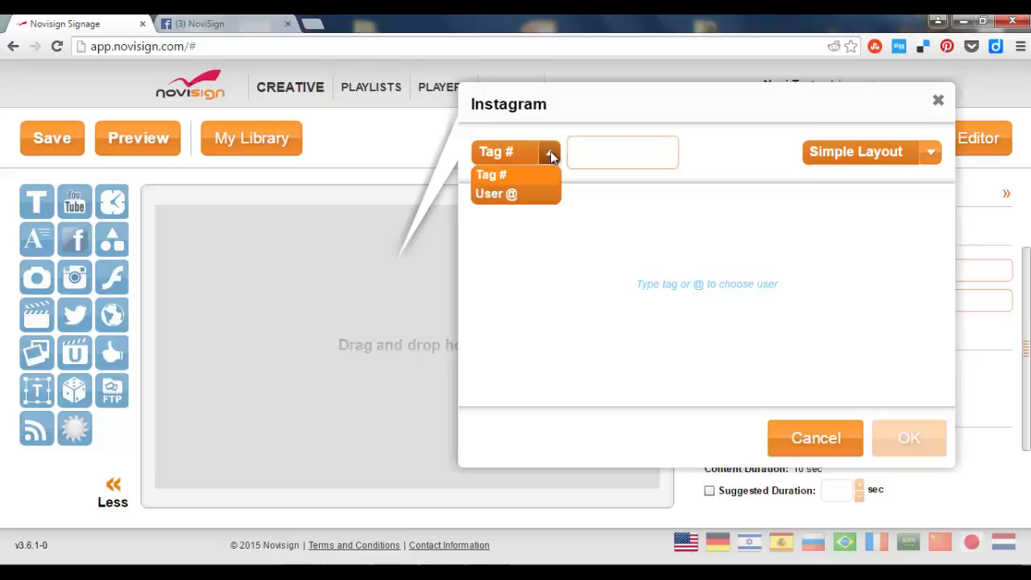
click(542, 195)
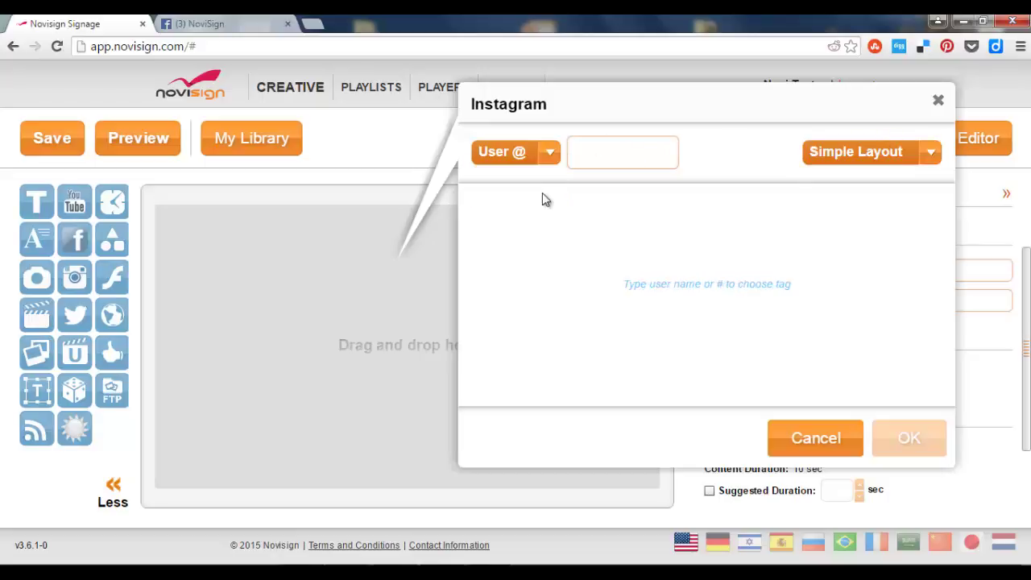
click(608, 152)
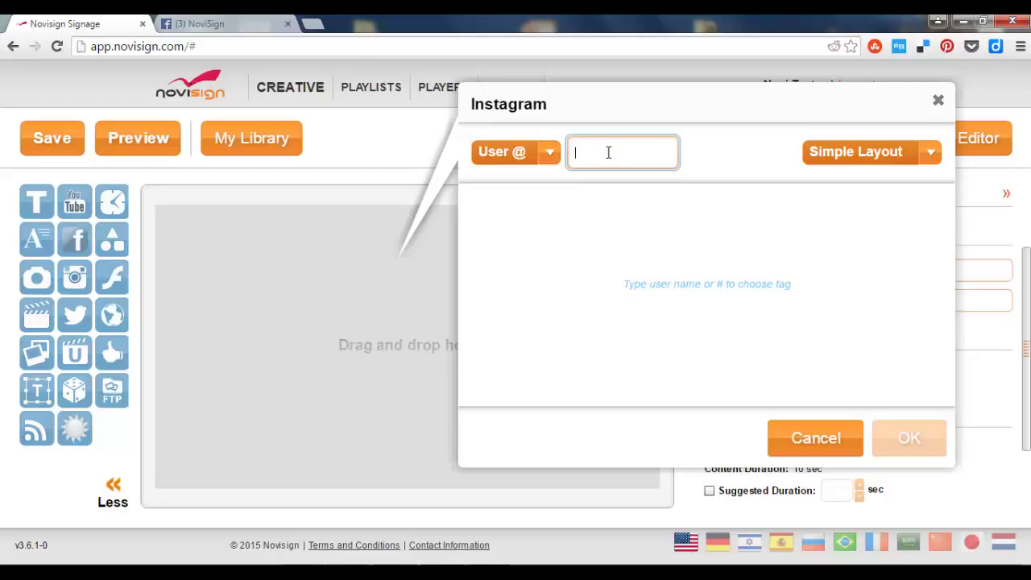
text(nirdoron)
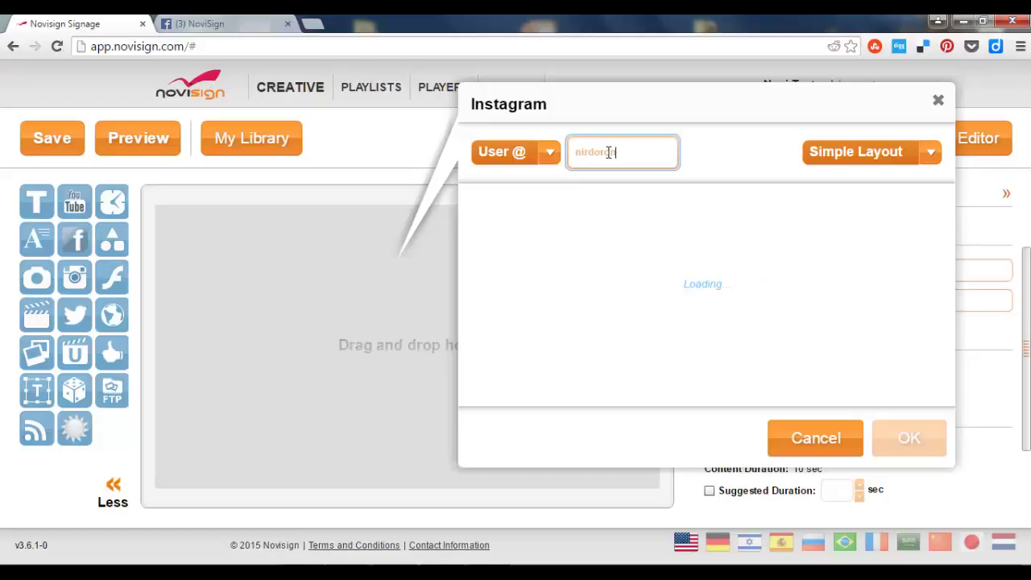
text(_1972)
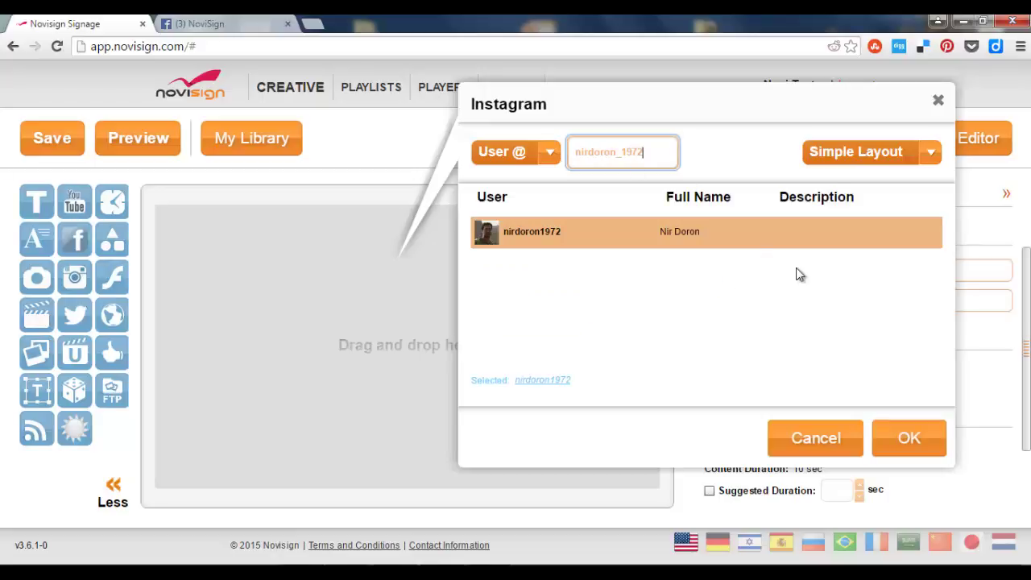
click(908, 438)
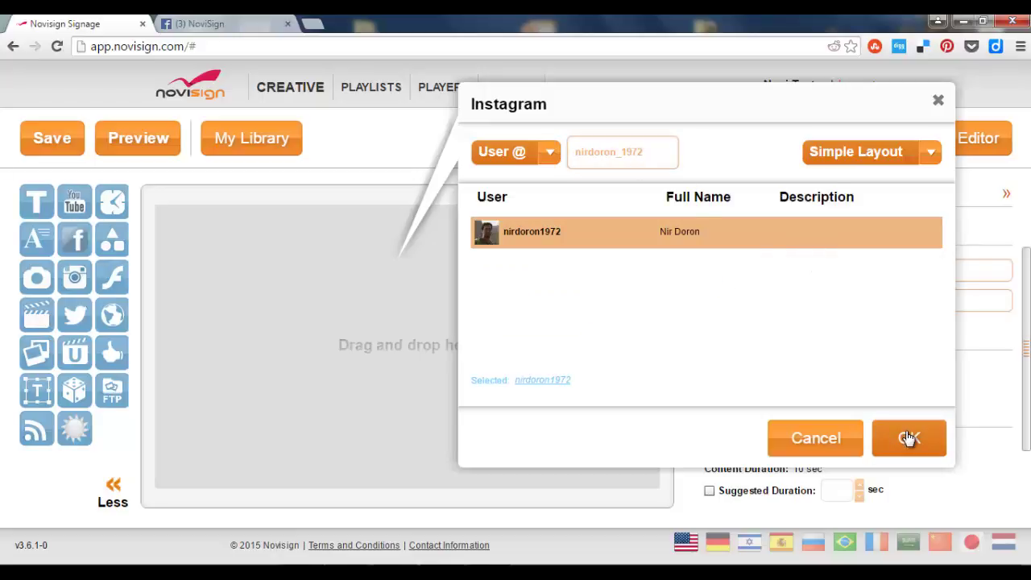
click(908, 437)
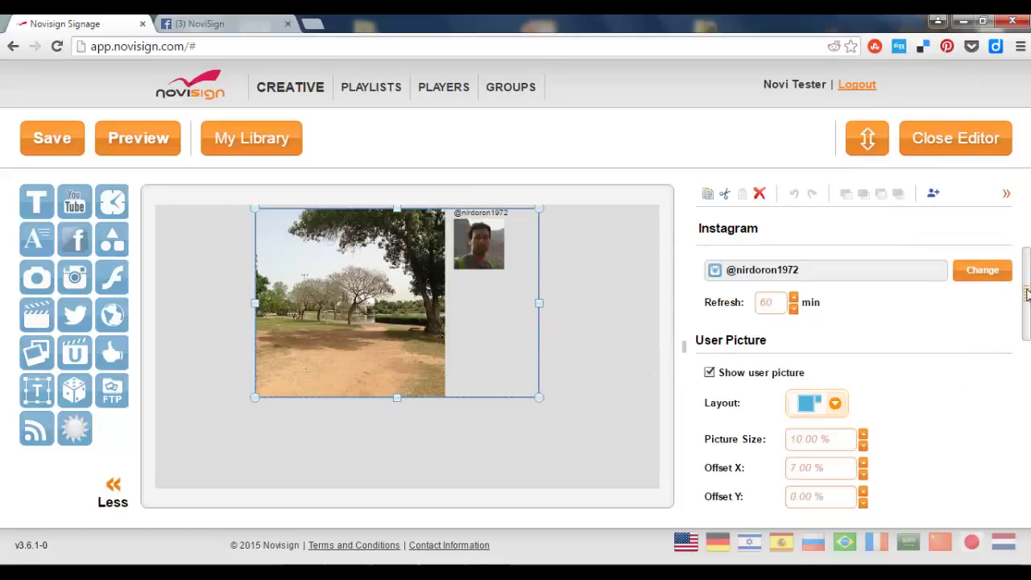
scroll(1026, 295, down, 1)
click(835, 351)
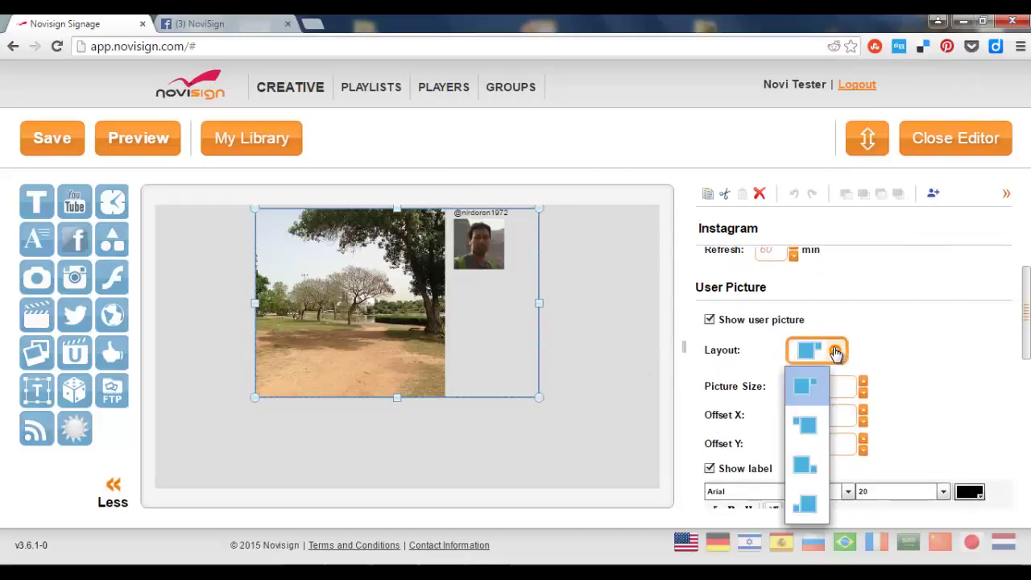
click(932, 332)
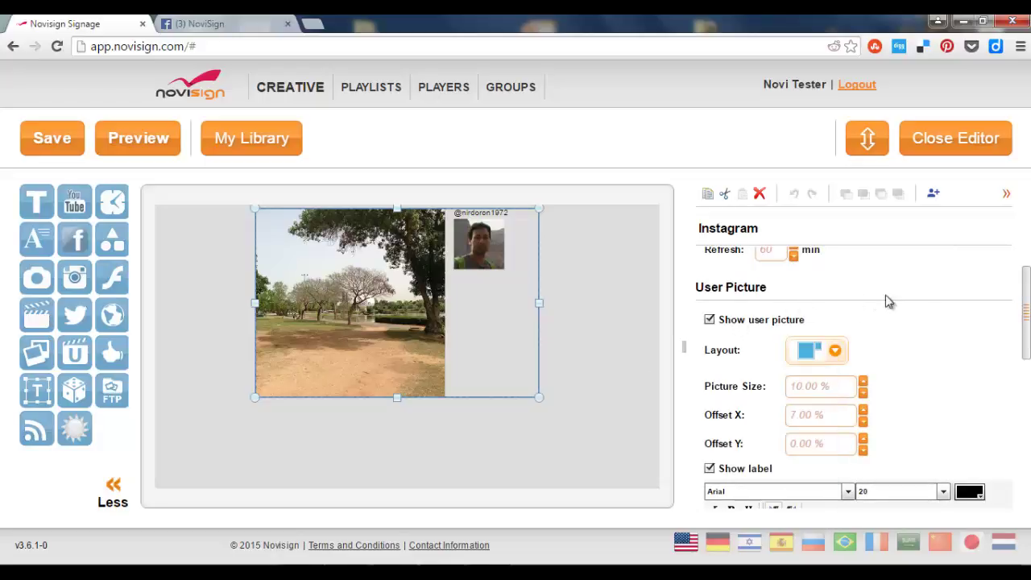
scroll(1025, 290, up, 1)
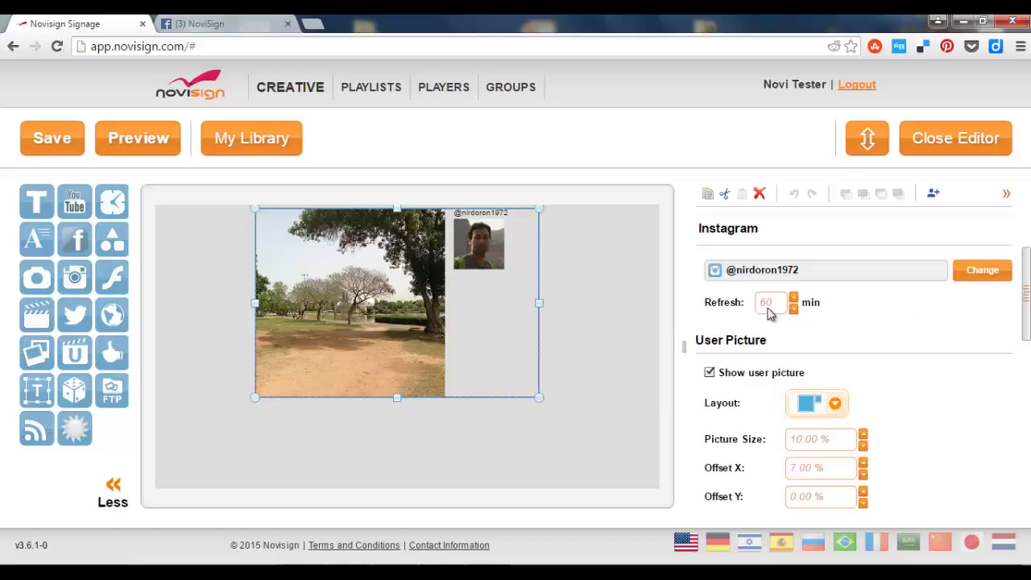
drag(1027, 282, 1026, 339)
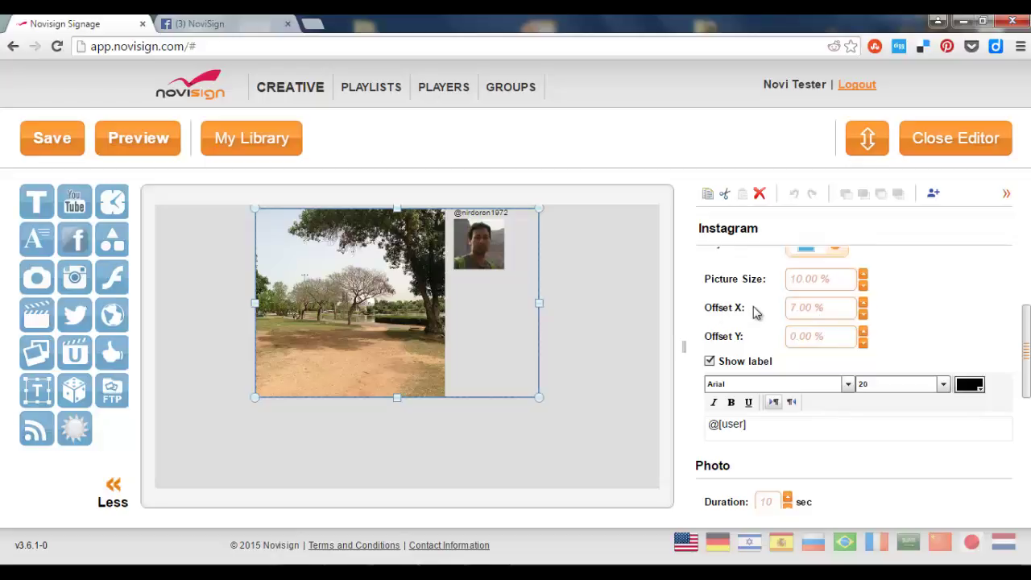
drag(1025, 328, 1026, 394)
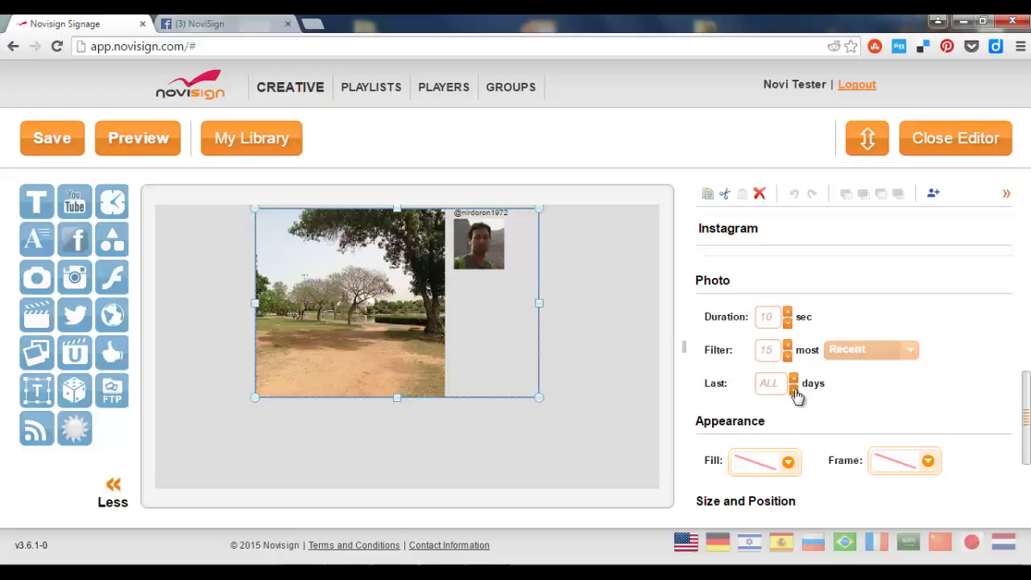
Step the Last days photo filter up and down, leaving it at ALL.
click(793, 391)
click(793, 379)
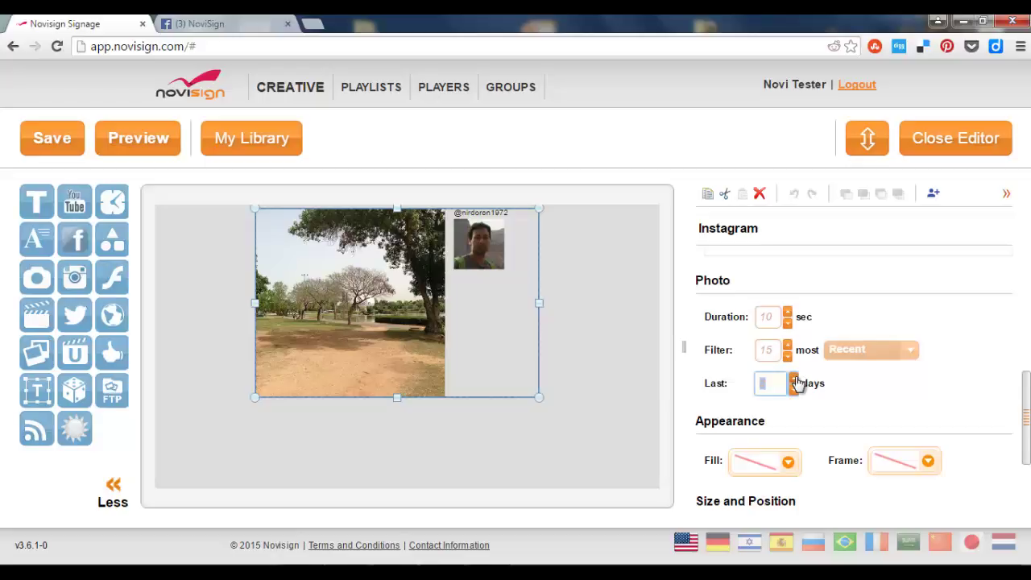
click(793, 379)
click(794, 379)
click(794, 390)
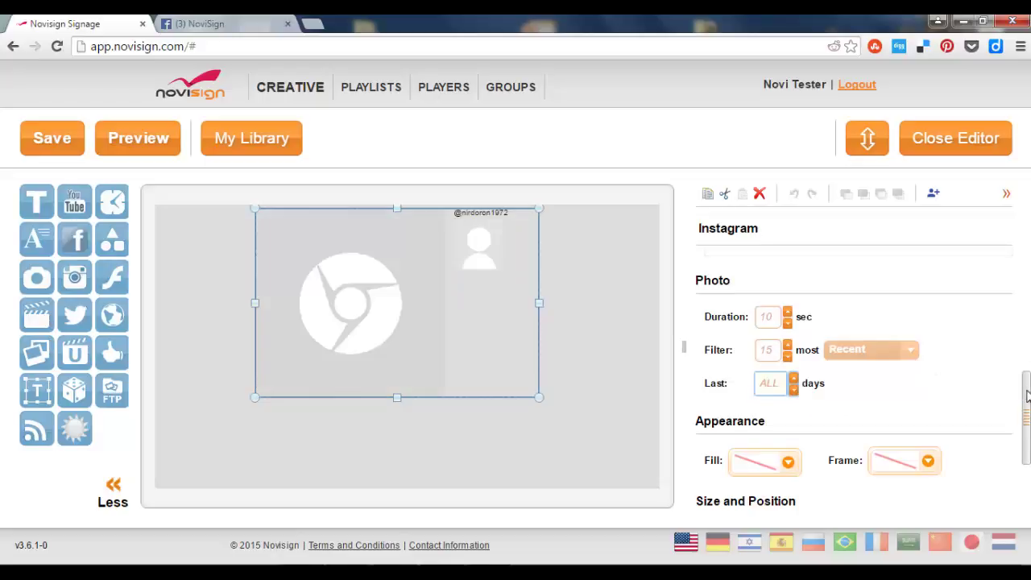
Resize the Instagram widget smaller and move it to the canvas's upper right.
drag(1024, 391, 1025, 435)
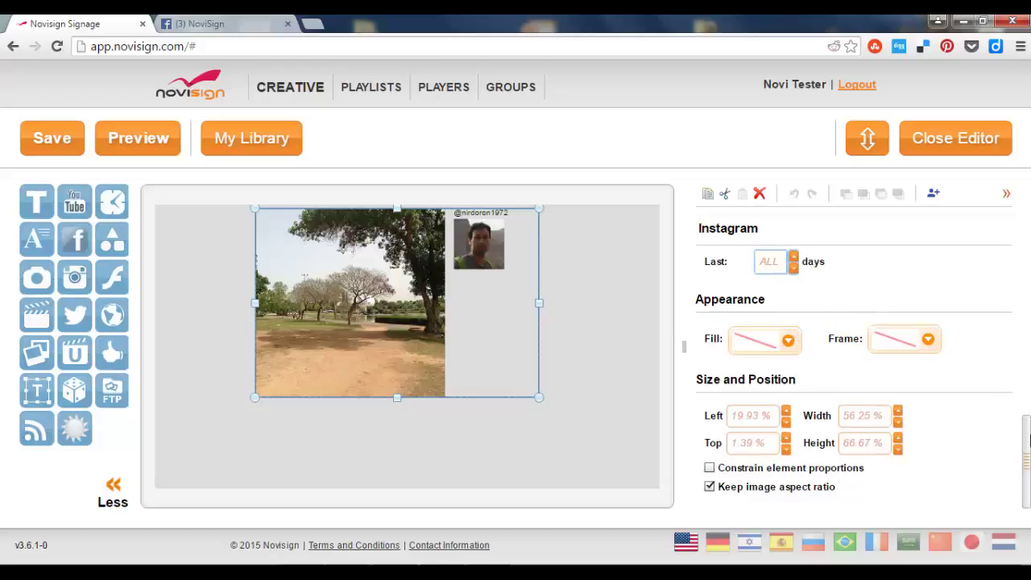
scroll(1026, 455, up, 1)
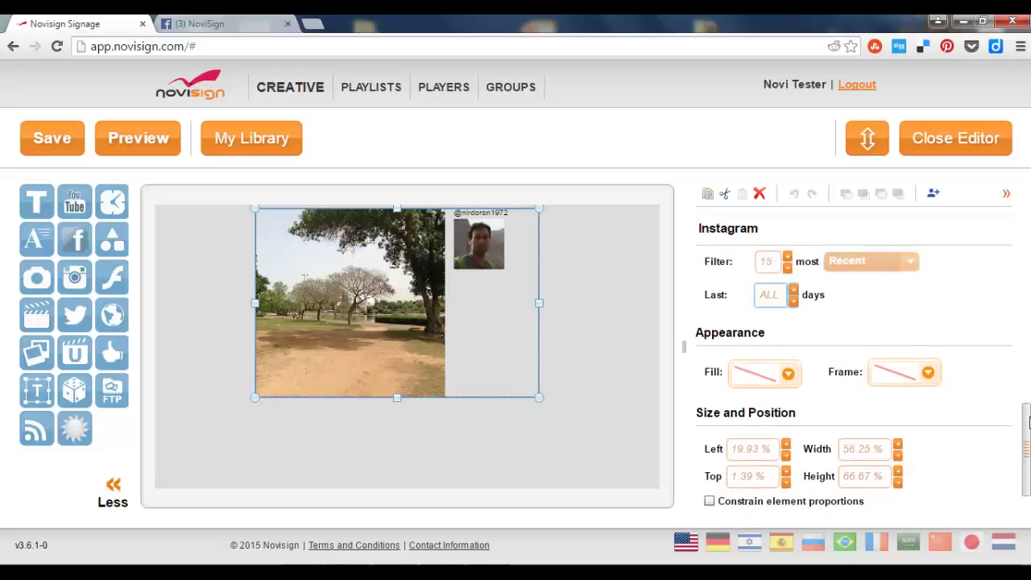
scroll(1026, 455, down, 1)
scroll(1025, 455, up, 3)
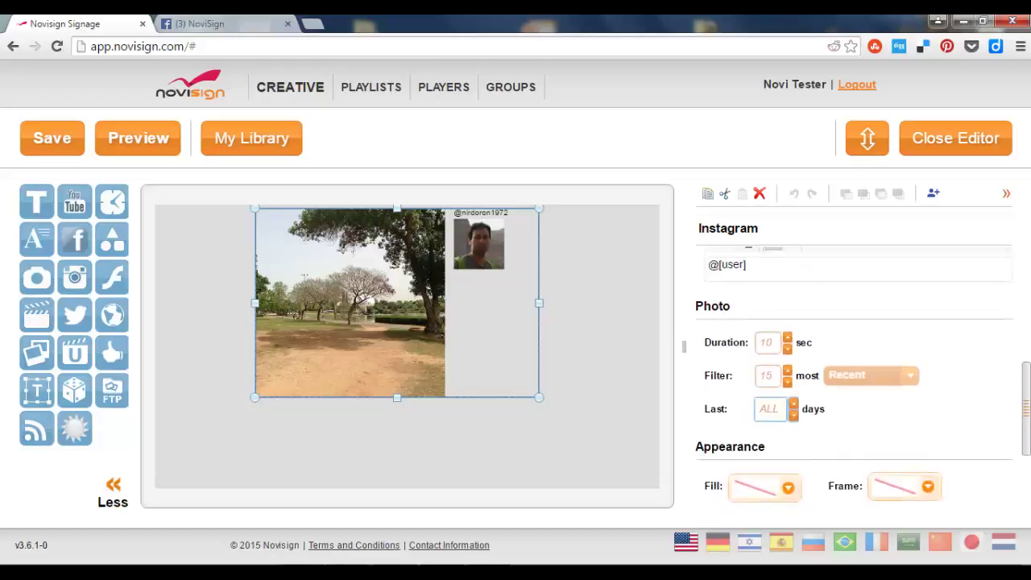
scroll(1026, 455, up, 3)
scroll(1026, 455, up, 3)
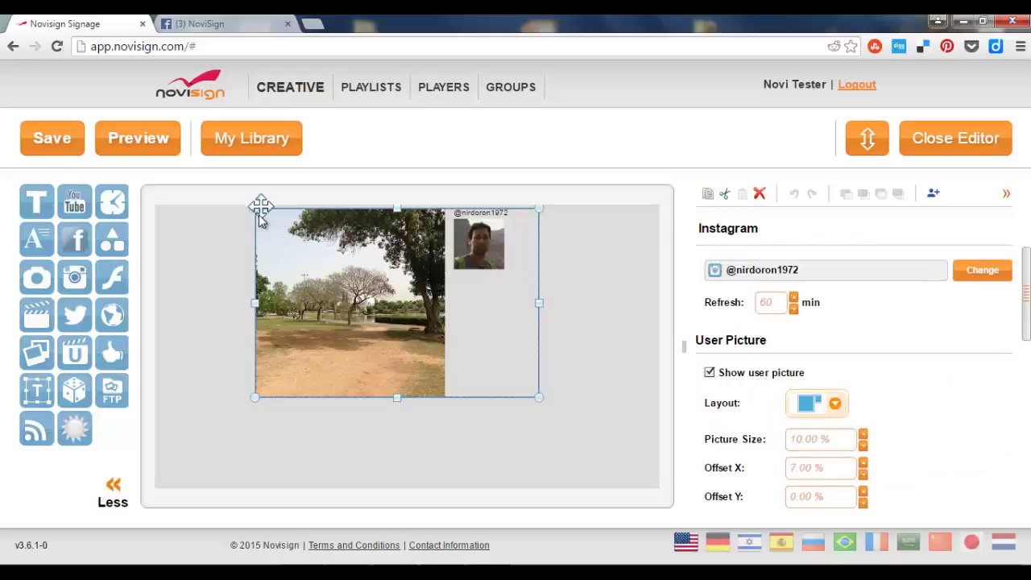
drag(254, 208, 373, 255)
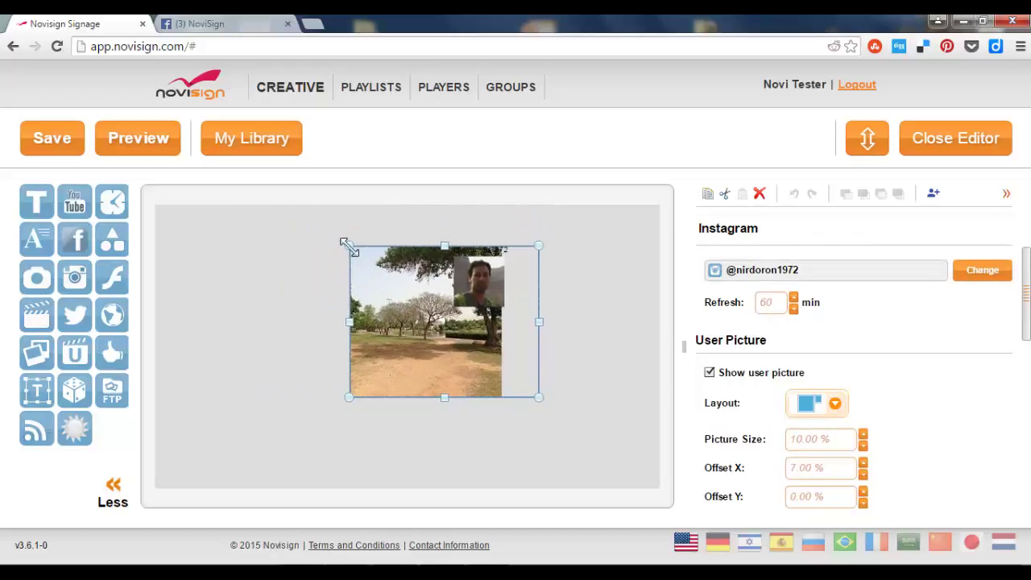
drag(409, 296, 540, 258)
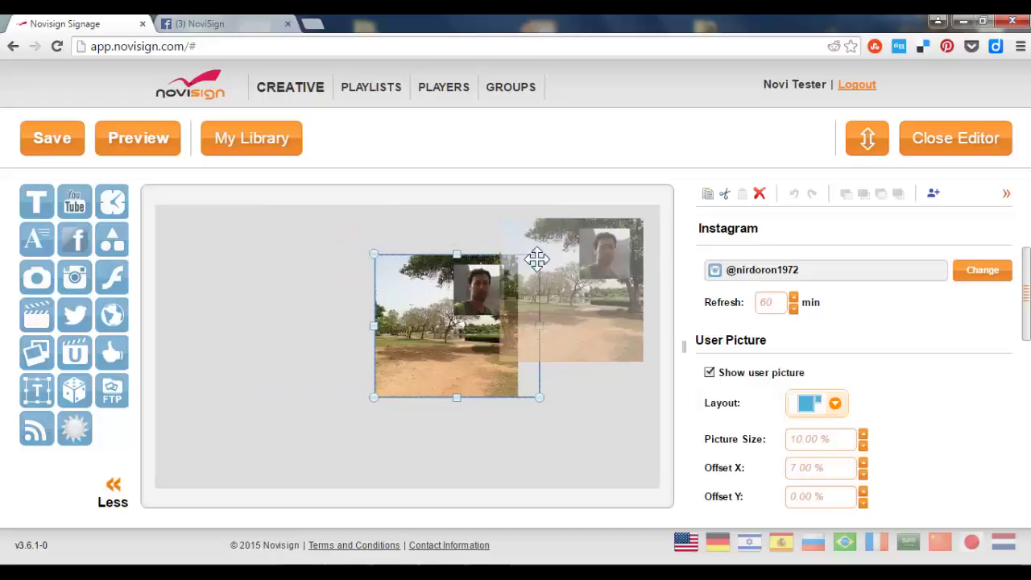
Save, then add a second Instagram widget in Free Layout showing the #legoland tag.
click(71, 142)
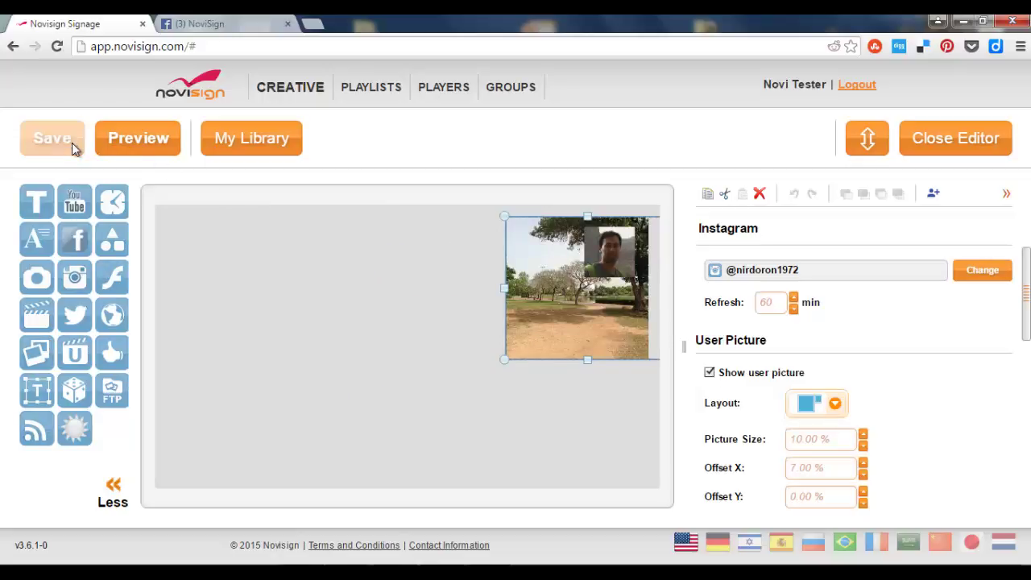
drag(80, 279, 240, 304)
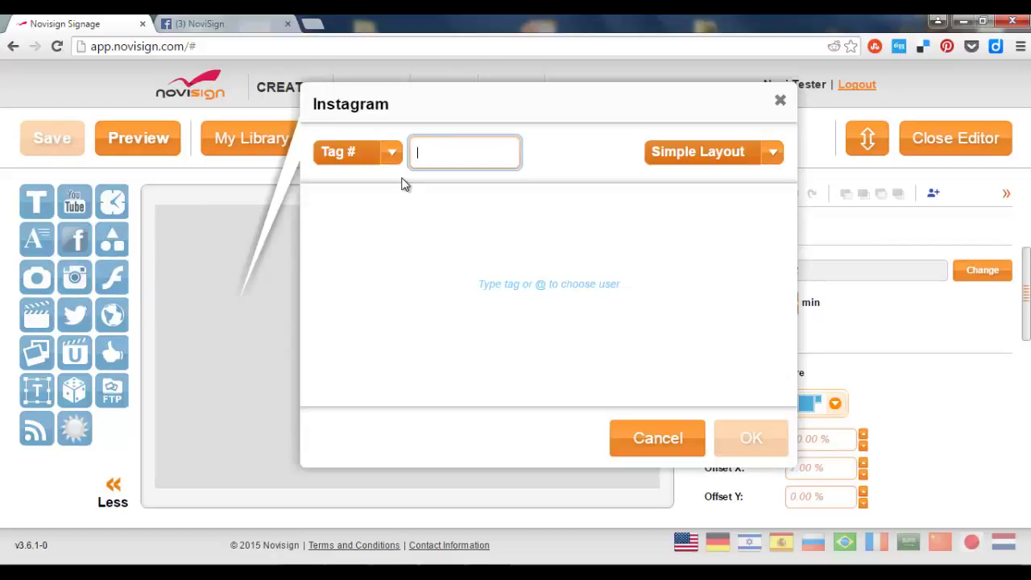
click(771, 158)
click(710, 193)
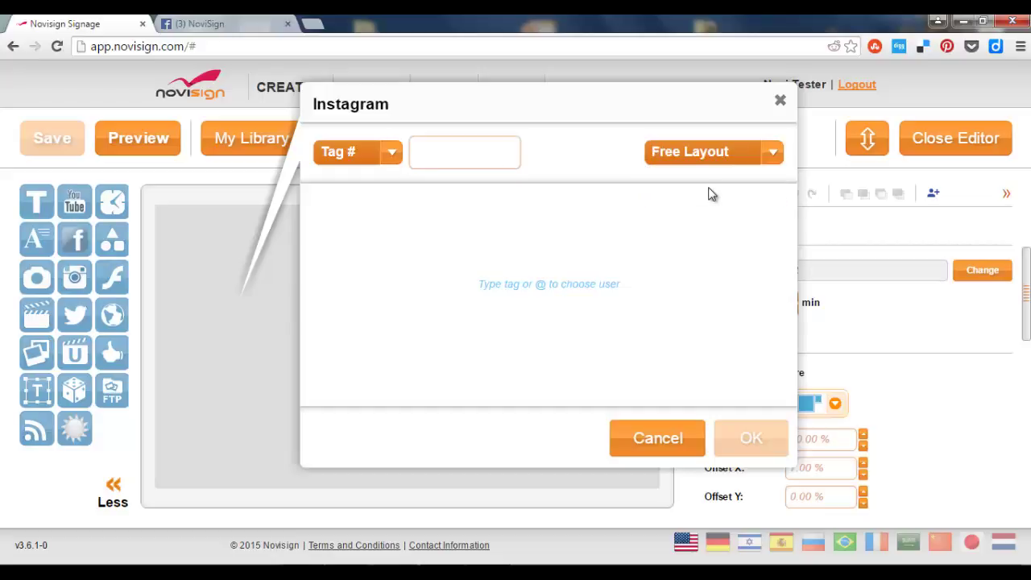
click(444, 153)
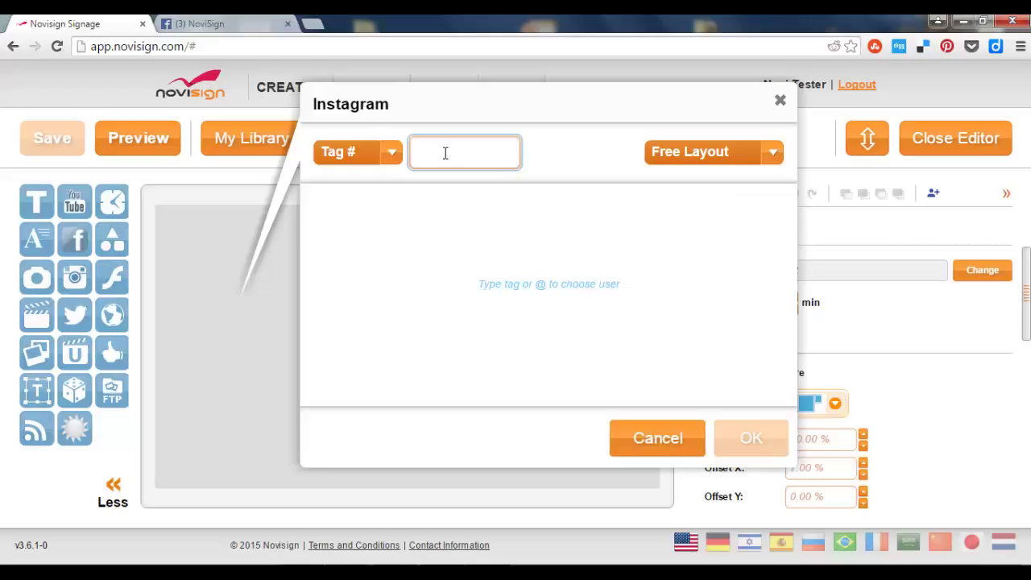
text(legol)
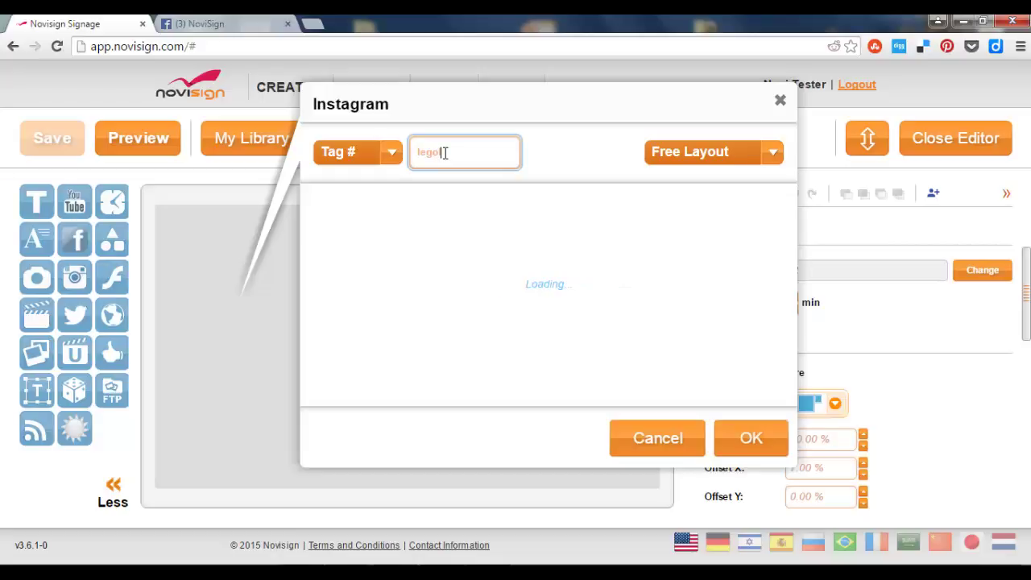
text(and)
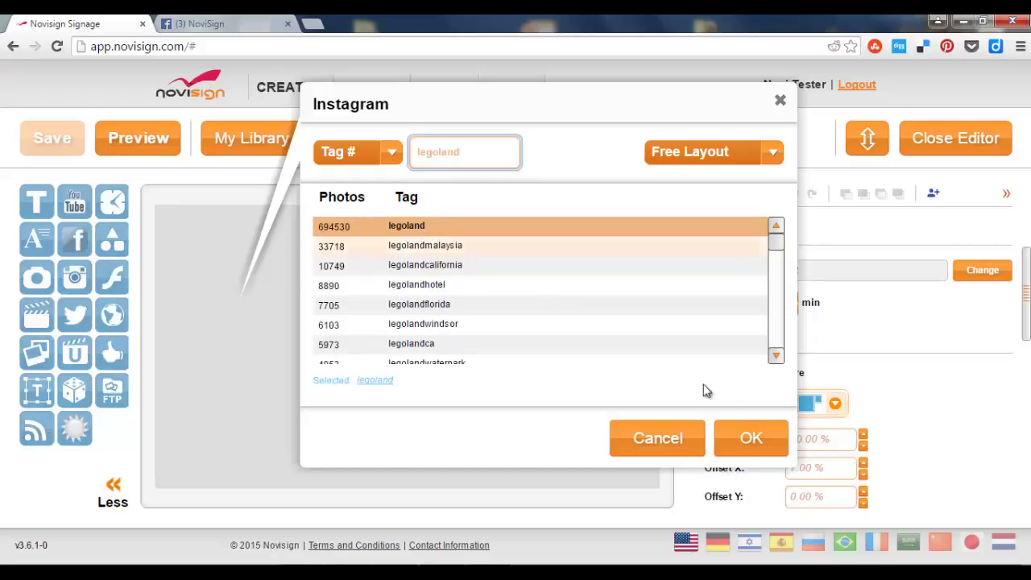
click(736, 438)
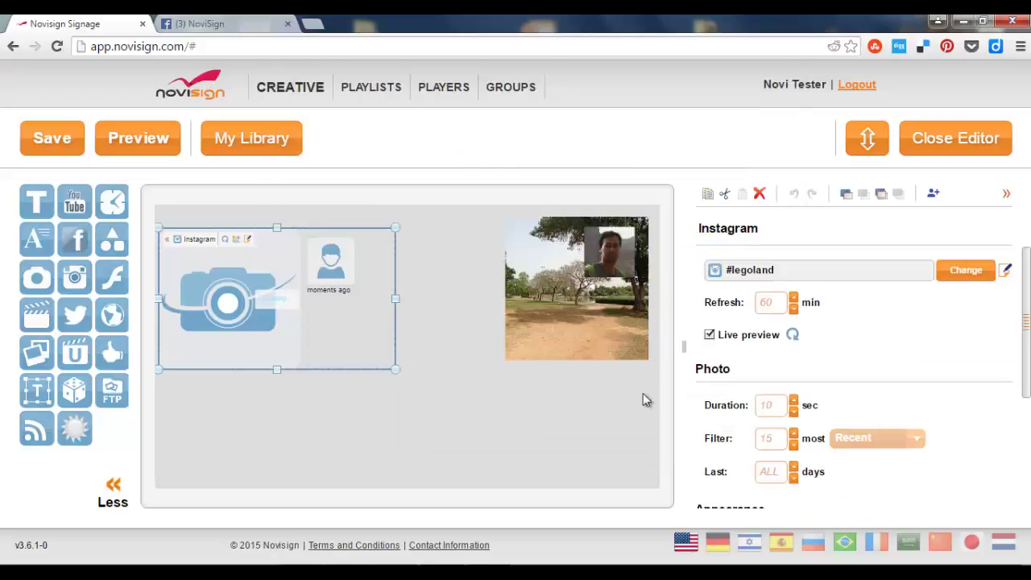
Enlarge the #legoland widget and move it up to the top of the canvas.
drag(397, 373, 475, 468)
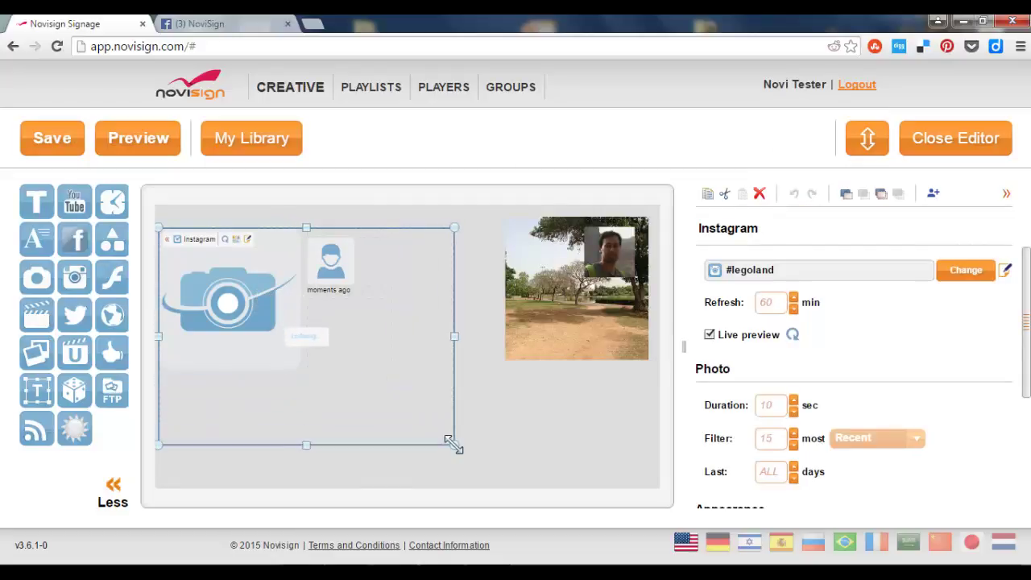
drag(418, 366, 423, 345)
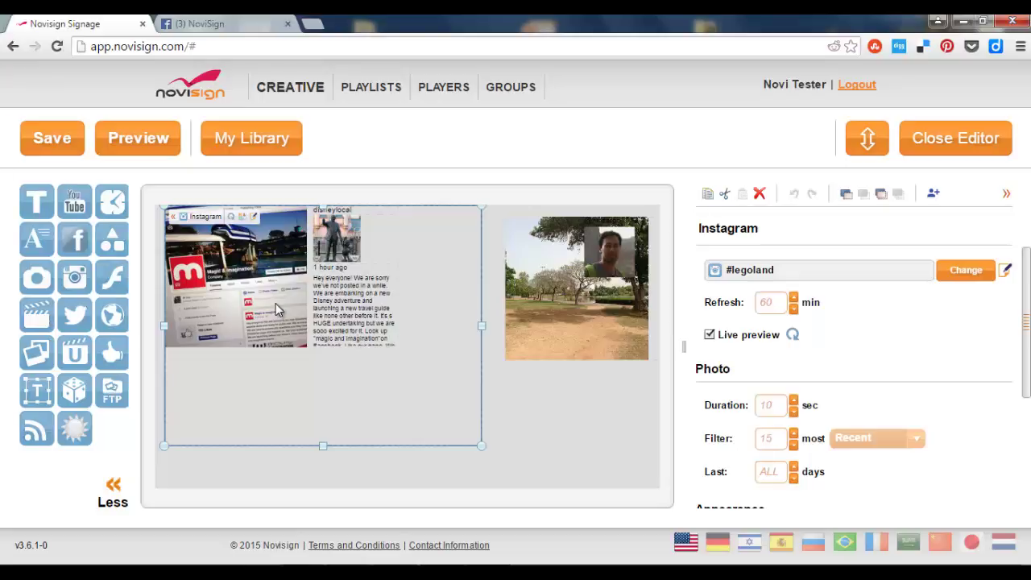
click(340, 376)
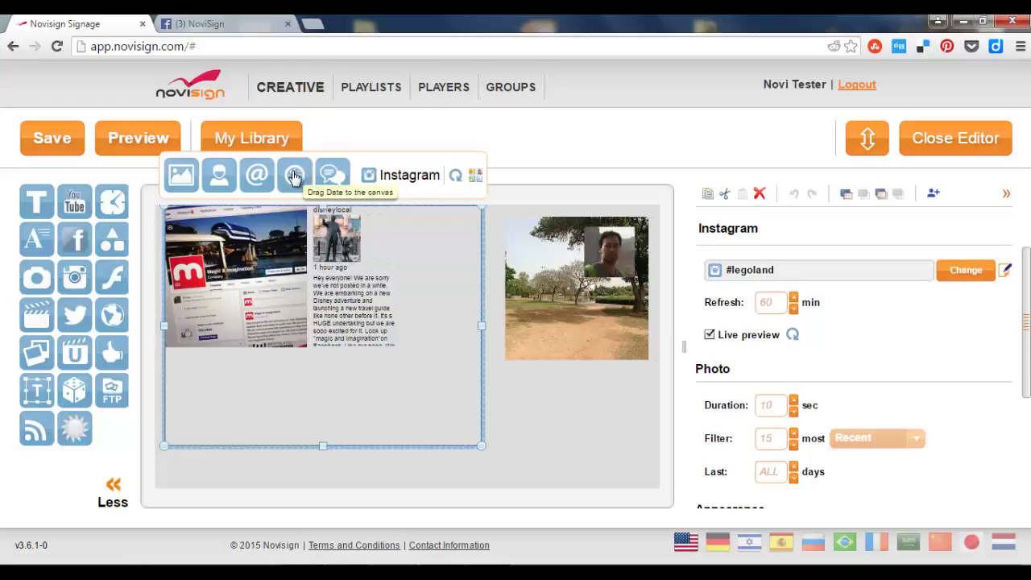
Add post time, caption and user-name elements to the widget, then save the creative.
drag(294, 175, 428, 238)
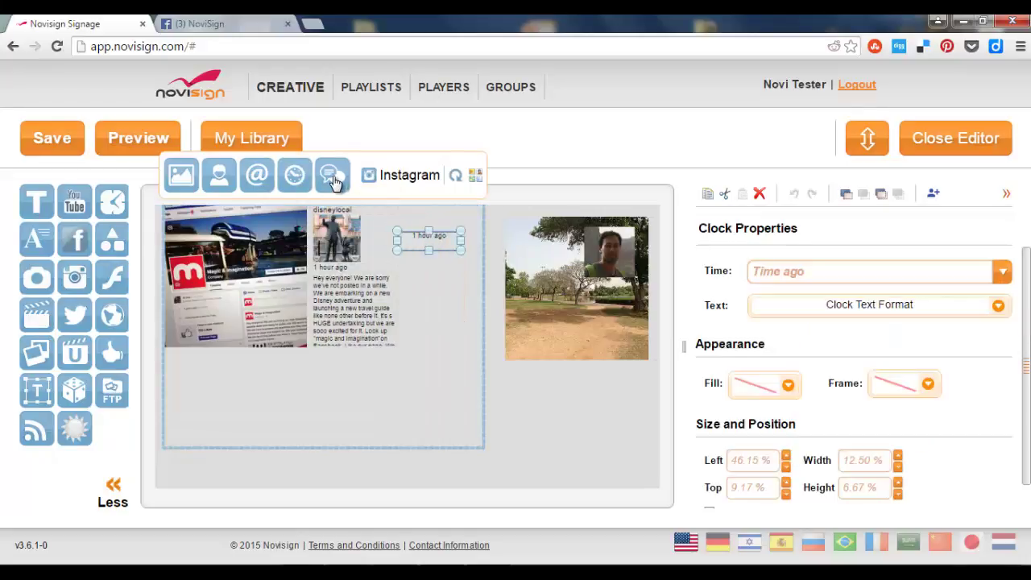
mouse_move(331, 175)
mouse_down()
mouse_move(230, 417)
mouse_move(221, 405)
mouse_up()
click(236, 274)
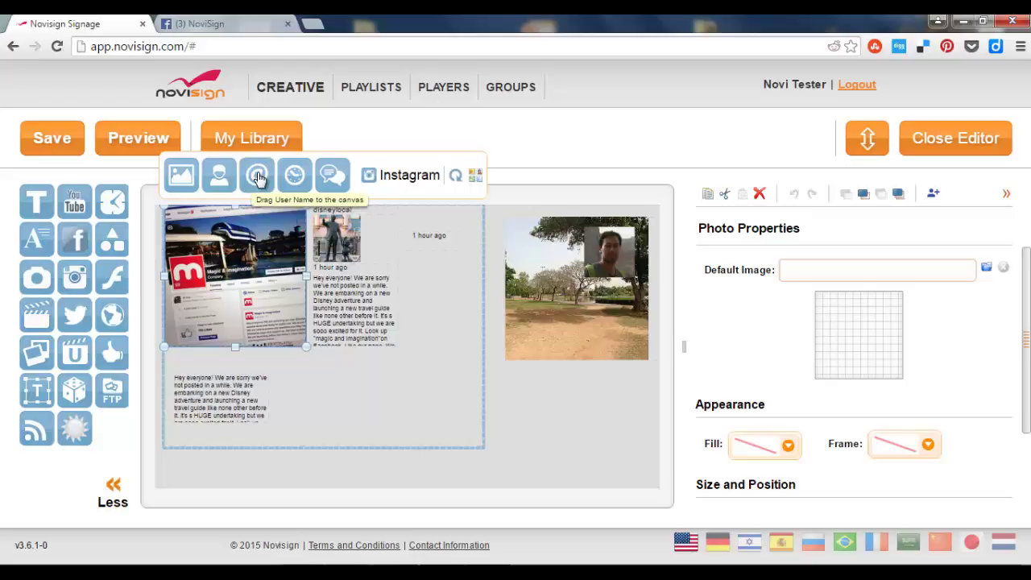
mouse_move(258, 178)
mouse_down()
mouse_move(422, 405)
mouse_move(401, 400)
mouse_up()
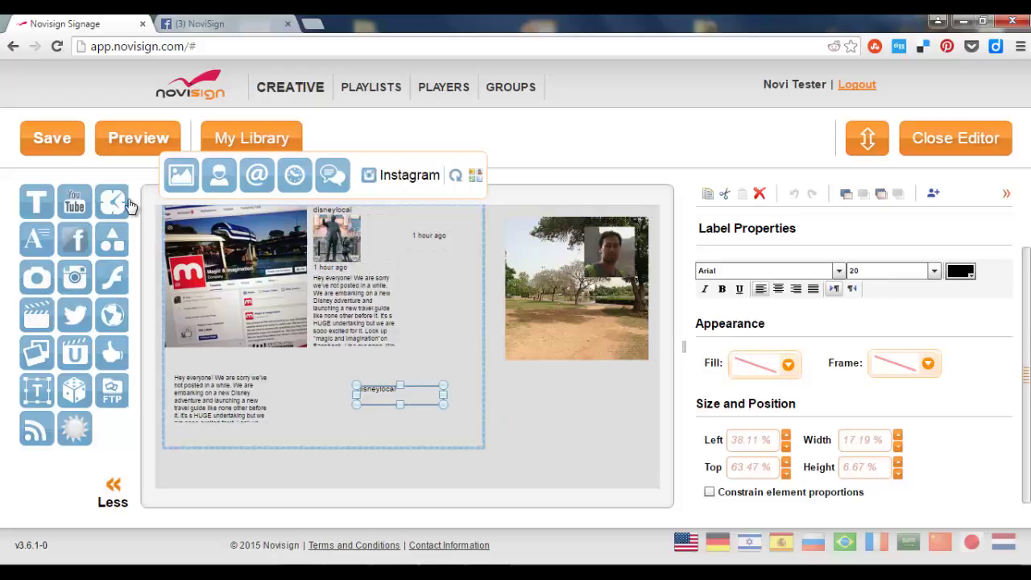
click(53, 140)
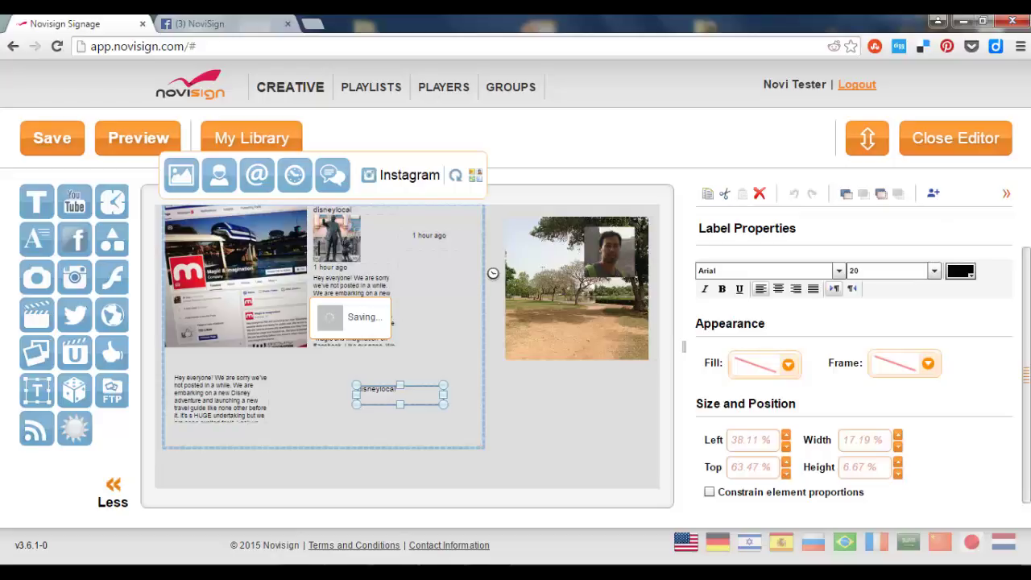
Close the editor and put INstagram Creative into a new 'Instagram Playlist' at 999 seconds.
click(979, 138)
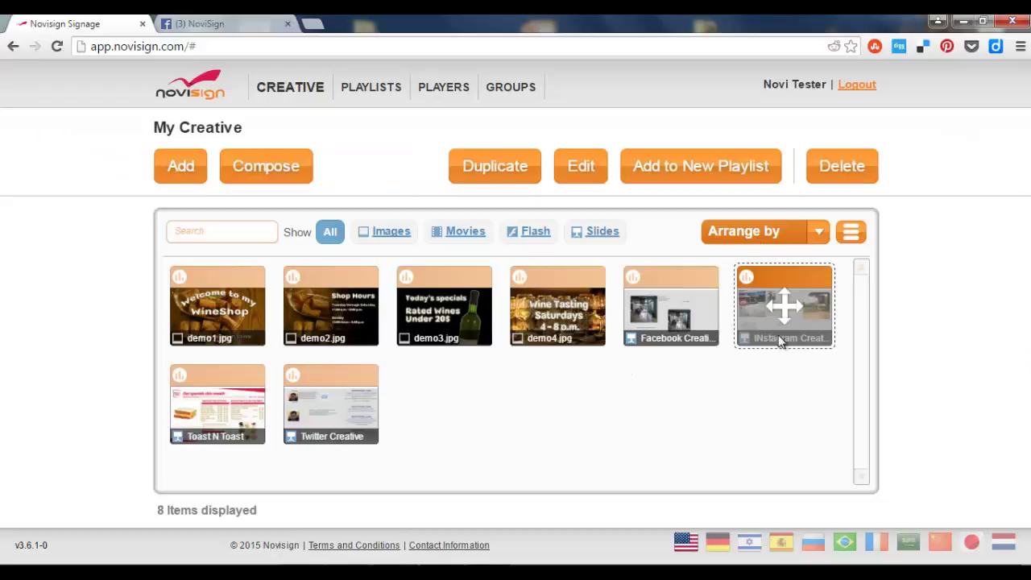
click(698, 170)
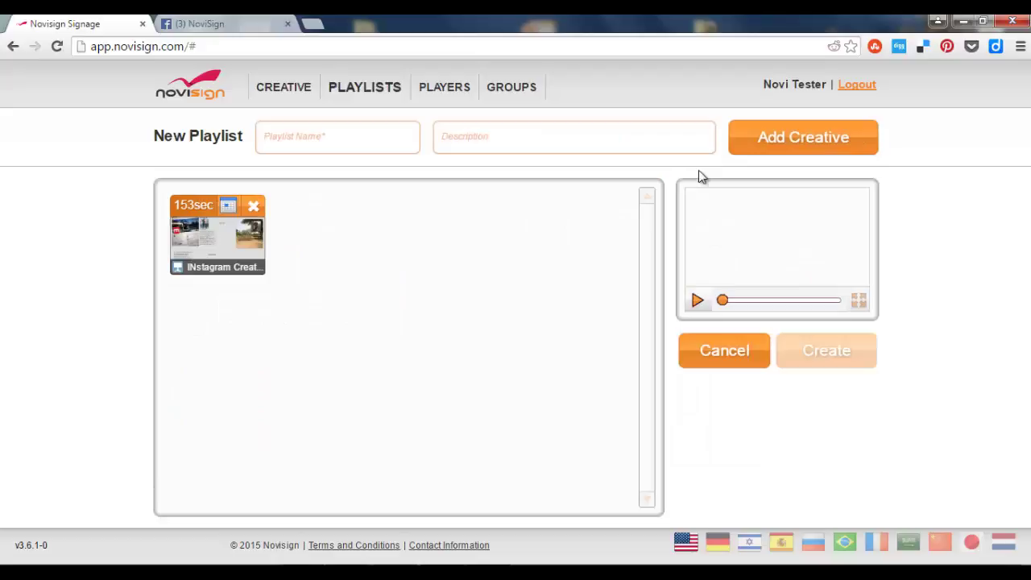
click(380, 138)
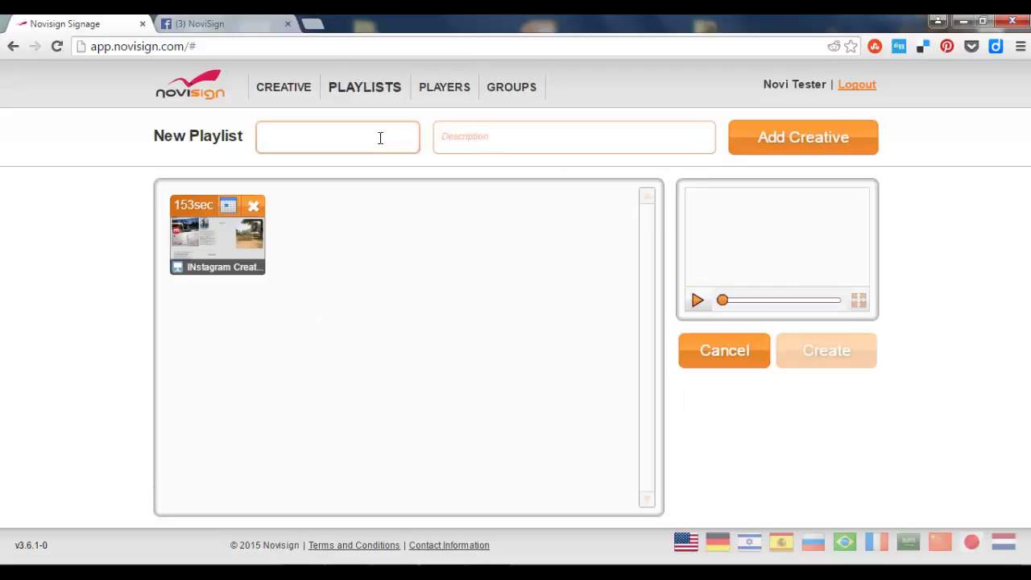
text(I)
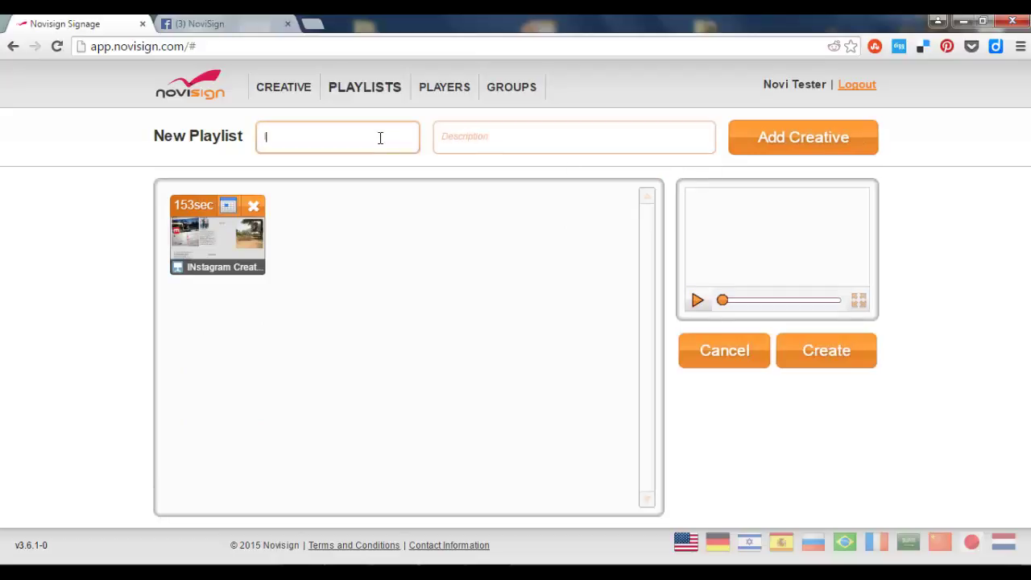
text(nstagram )
text(Playlist)
click(199, 207)
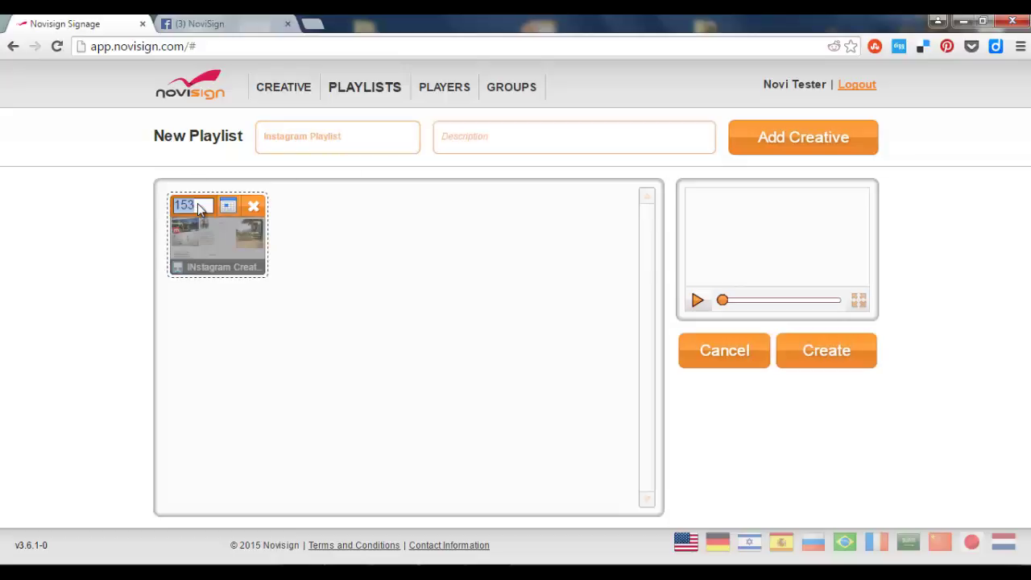
text(999)
key(Return)
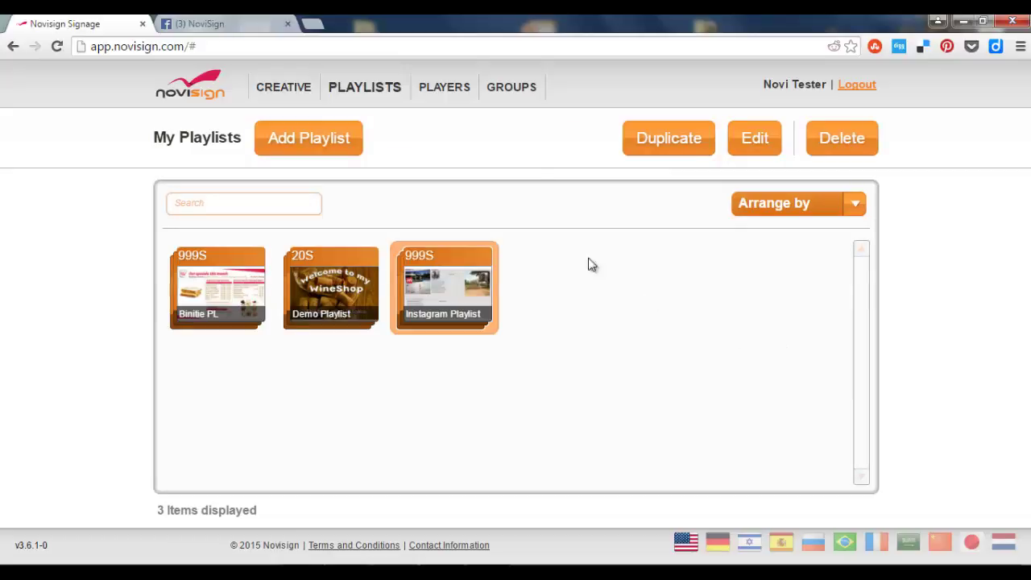
Start a new player named 'Office front' and assign Instagram Playlist to it.
click(454, 91)
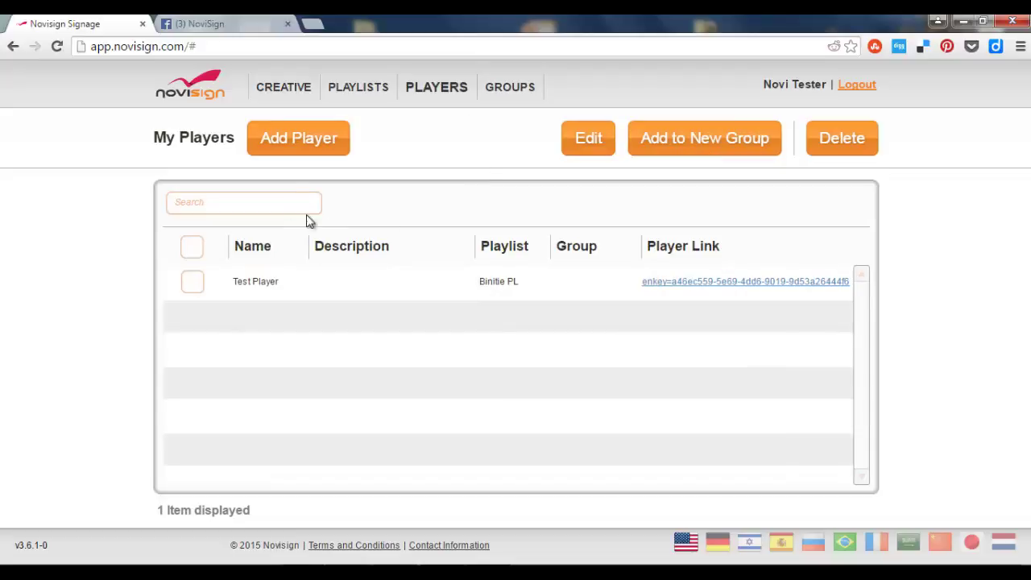
click(286, 139)
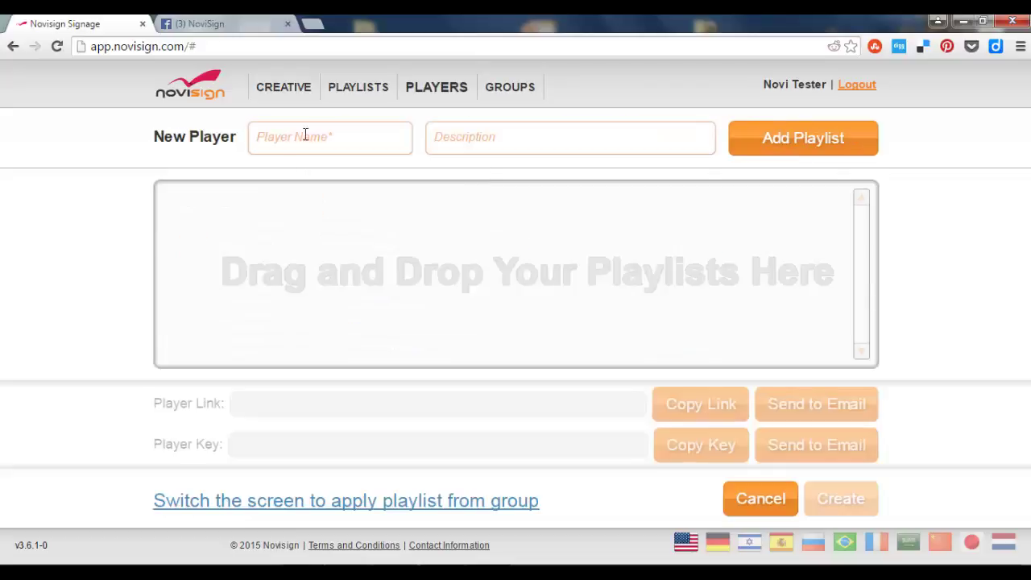
click(344, 136)
text(Off)
text(ice front)
click(753, 146)
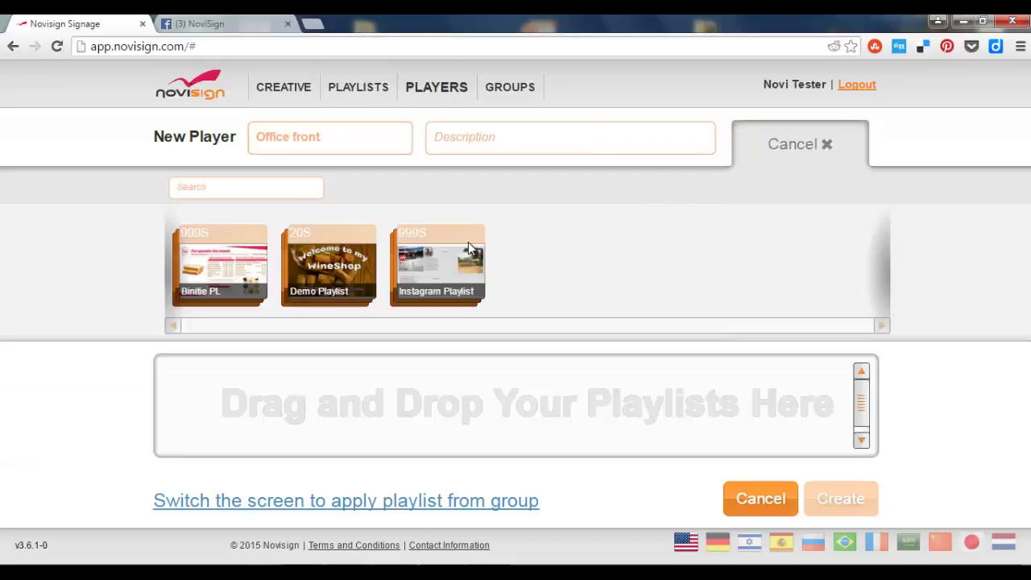
drag(468, 241, 509, 375)
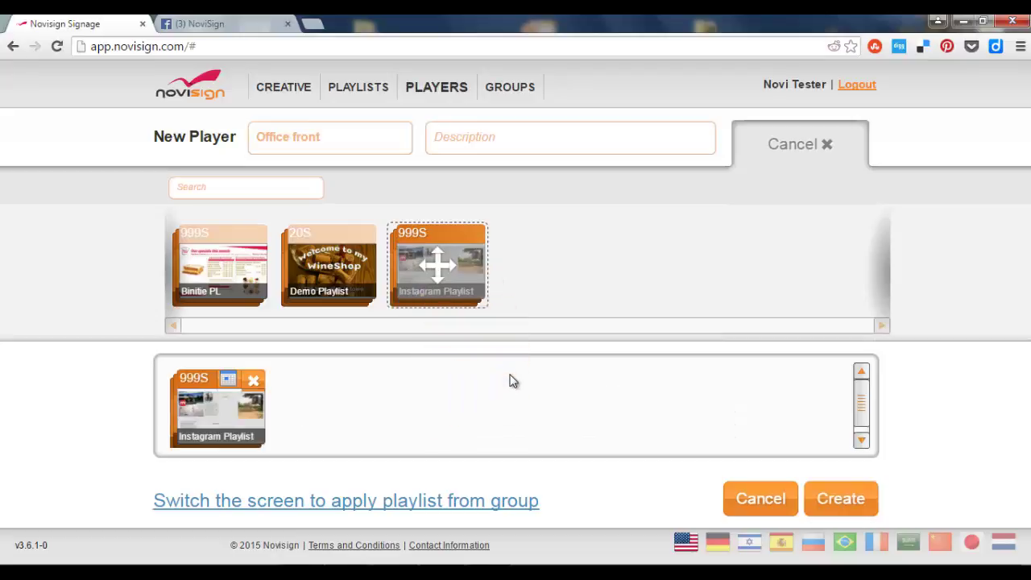
Create the Office front player and copy its player key.
click(843, 497)
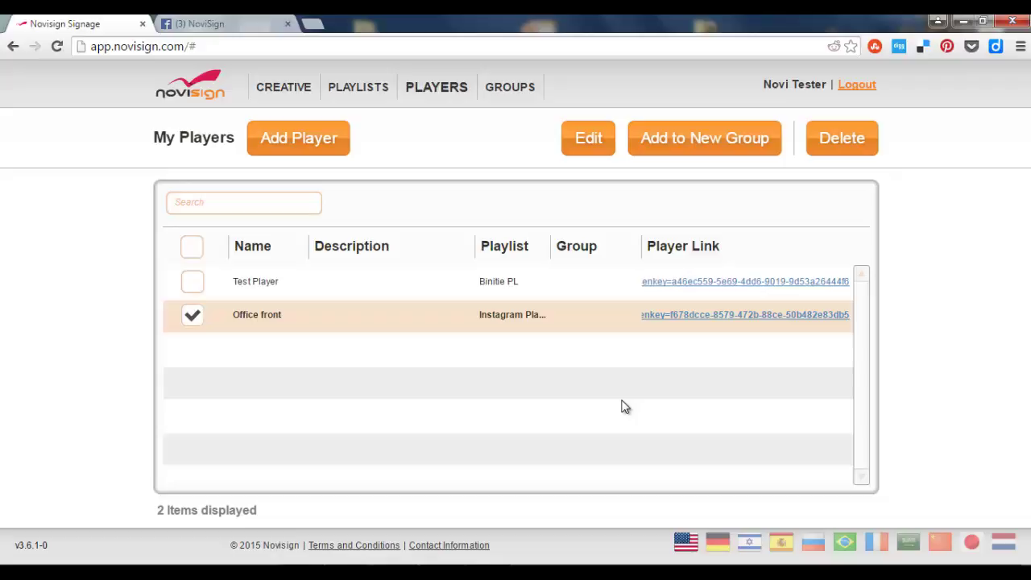
click(582, 137)
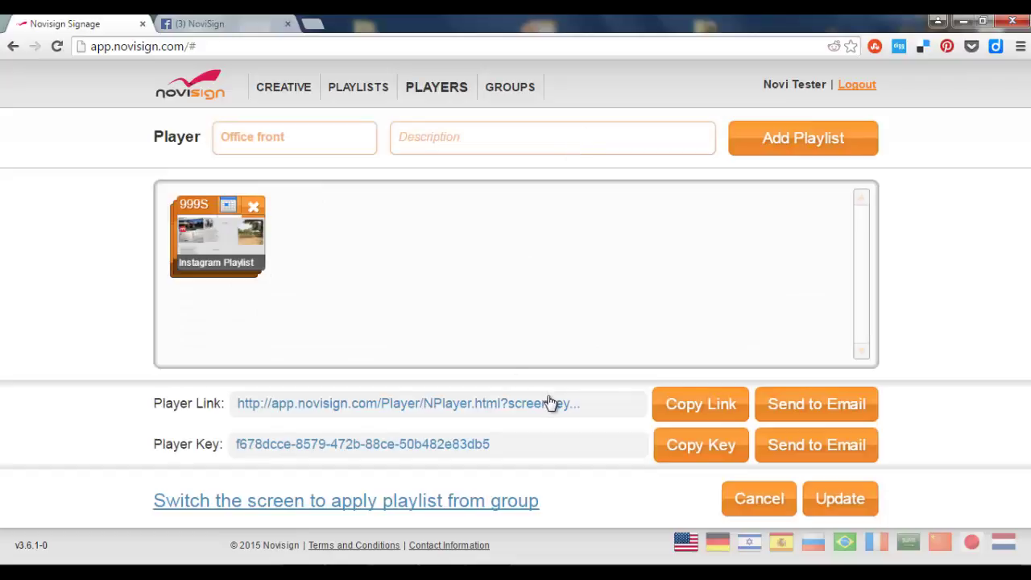
click(694, 448)
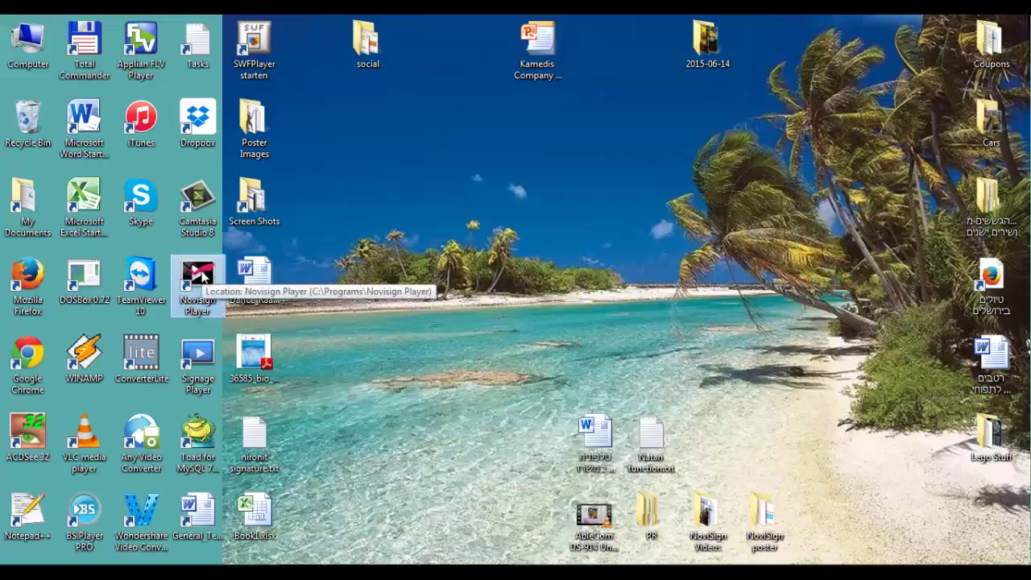
Launch NoviSign Player and paste the Office front key over the old key.
double_click(202, 276)
key(ctrl+v)
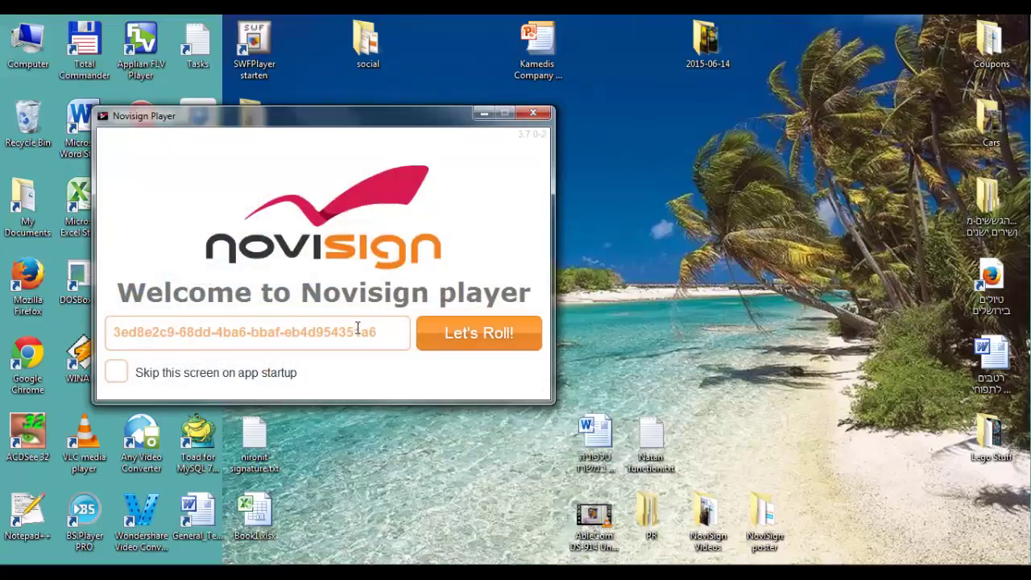
drag(391, 336, 101, 336)
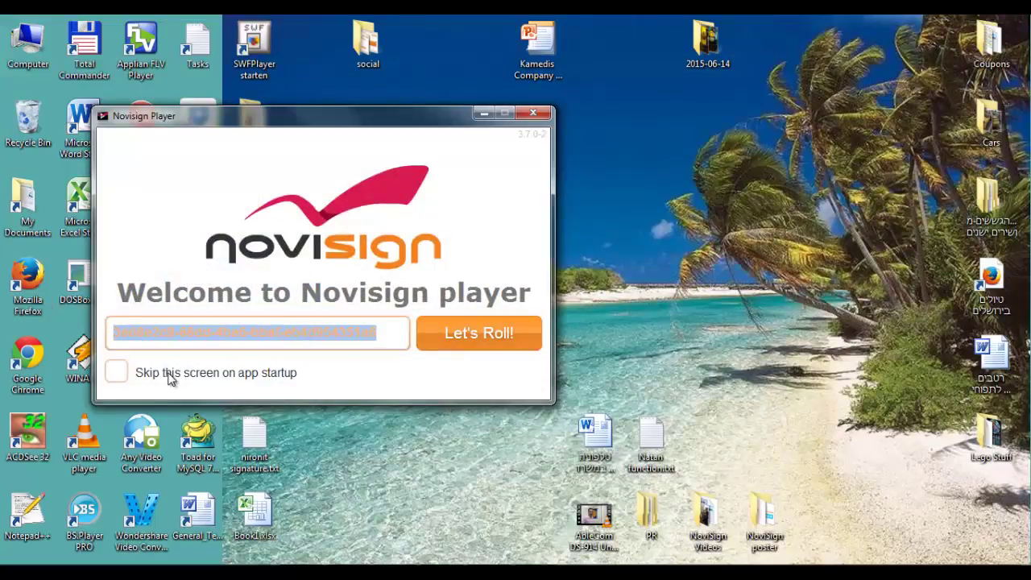
key(ctrl+v)
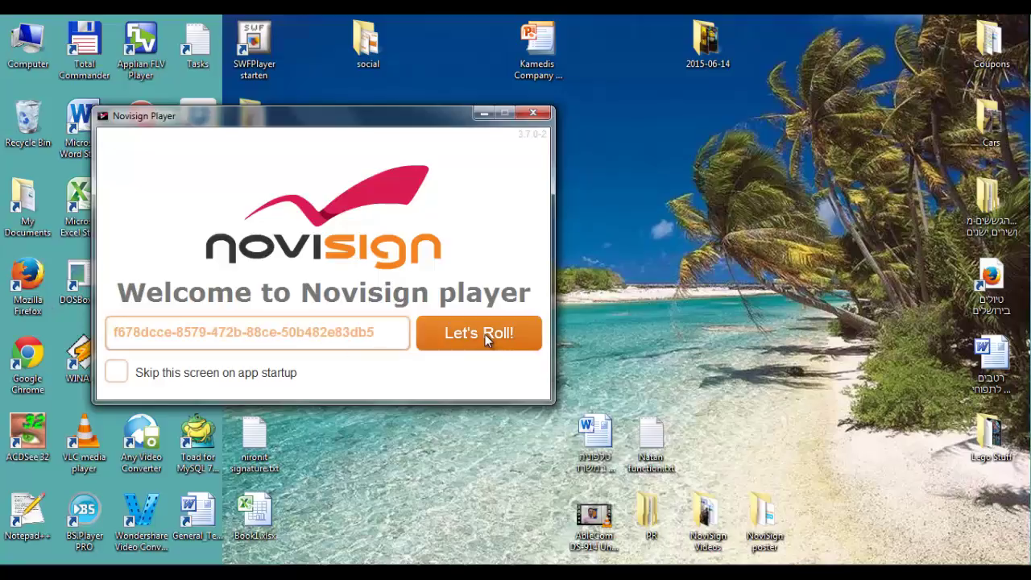